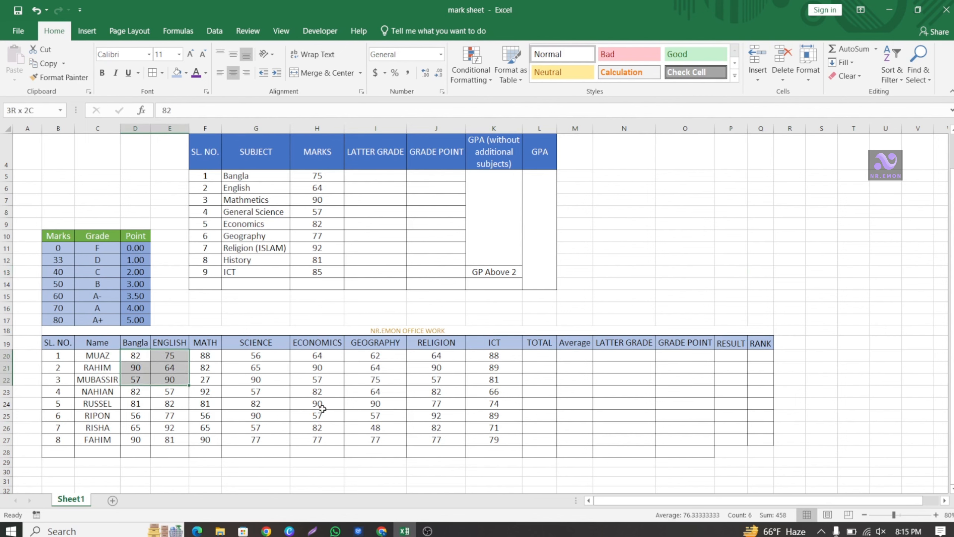
left_click(806, 385)
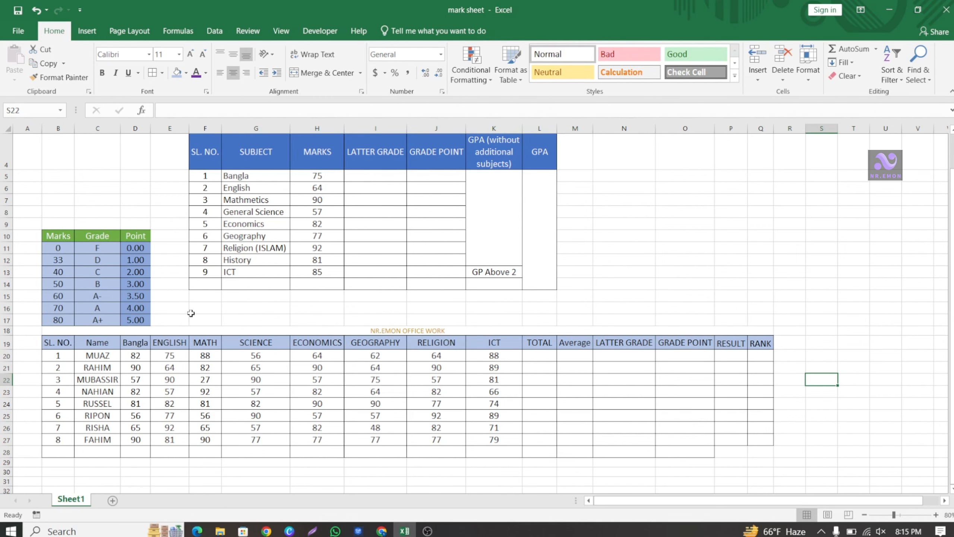
scroll(191, 313, "up", 1)
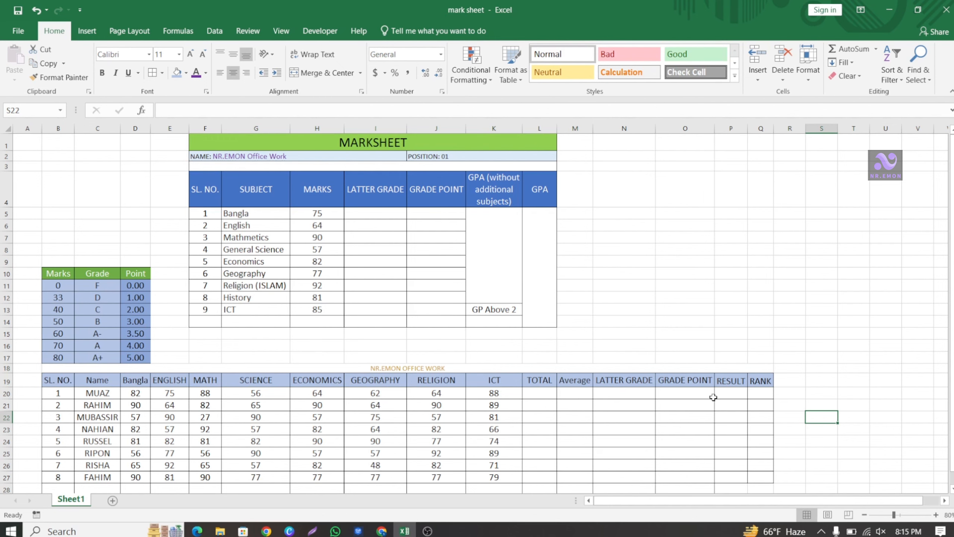
scroll(697, 335, "down", 1)
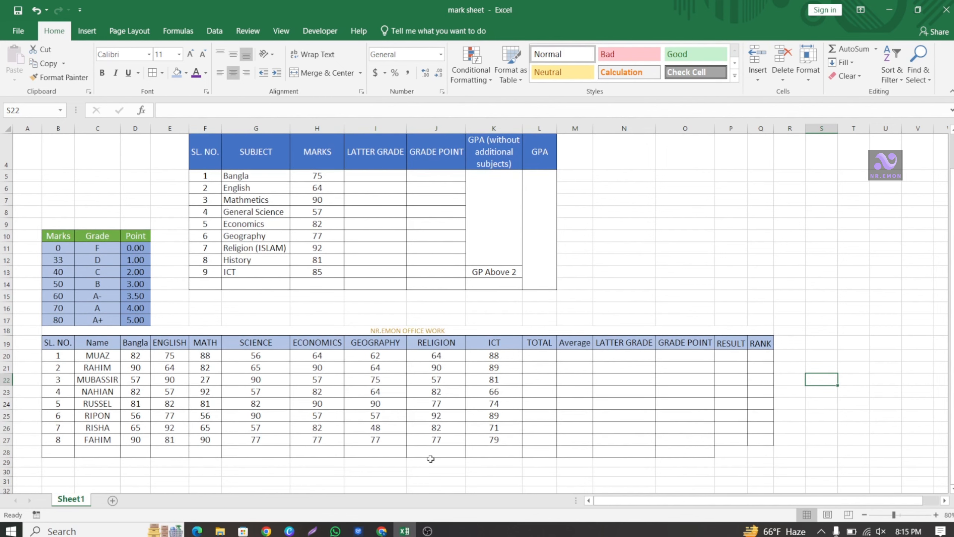
scroll(632, 311, "up", 1)
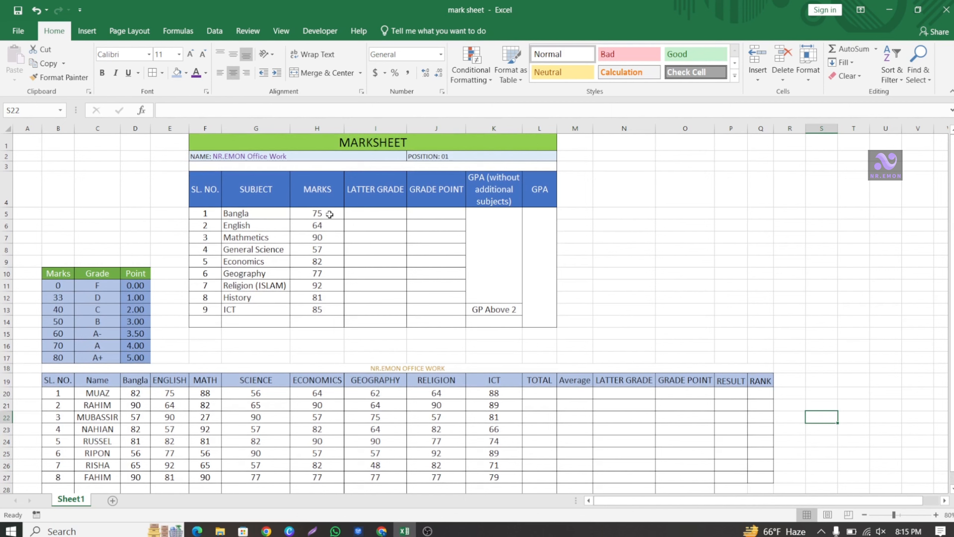
- Start a LOOKUP formula in I5 for Bangla's letter grade, with H5 as lookup value and absolute range $B$11:$B$17 as lookup vector
left_click(377, 214)
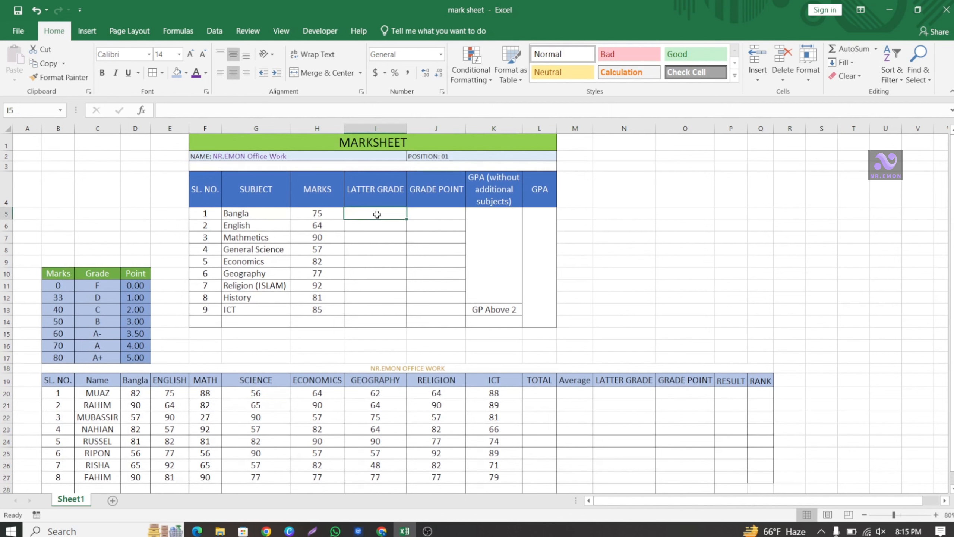
left_click(275, 106)
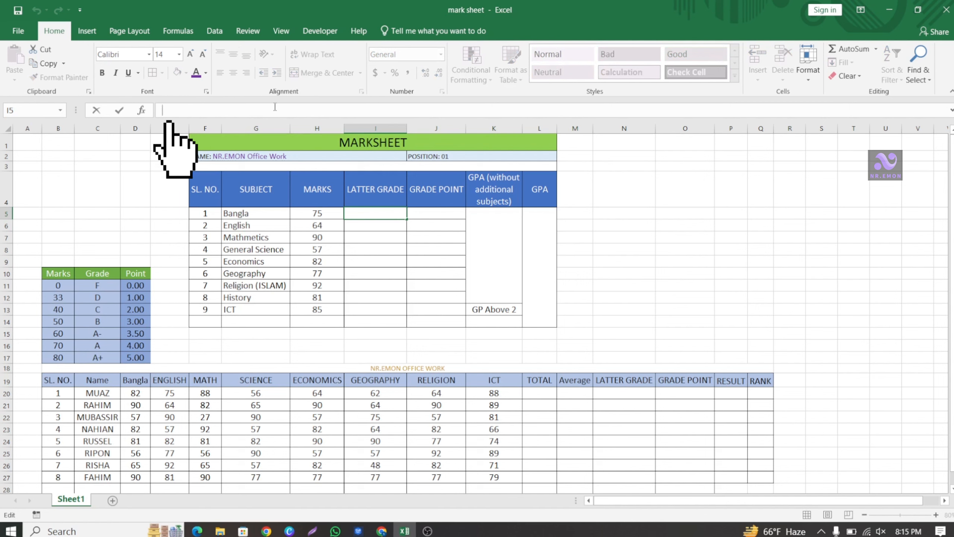
type("=")
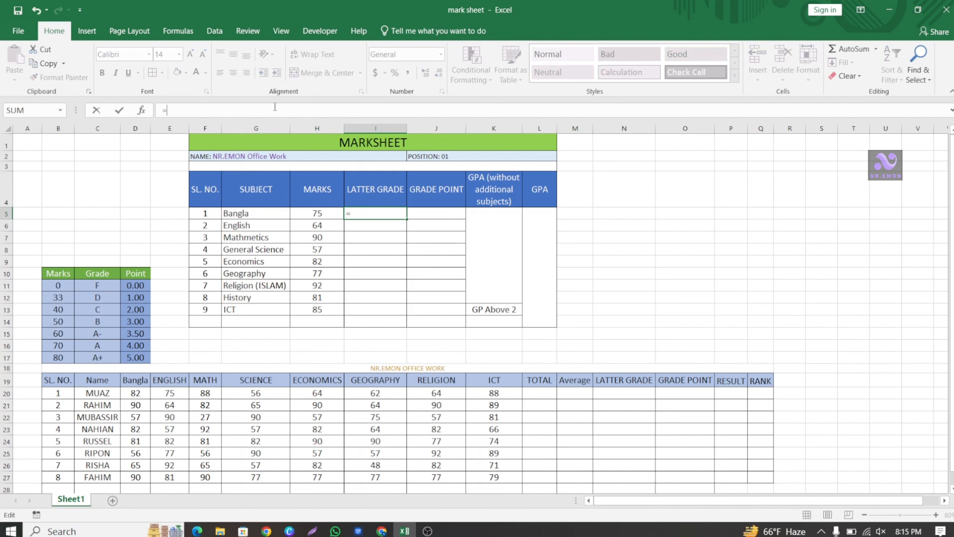
type("loo")
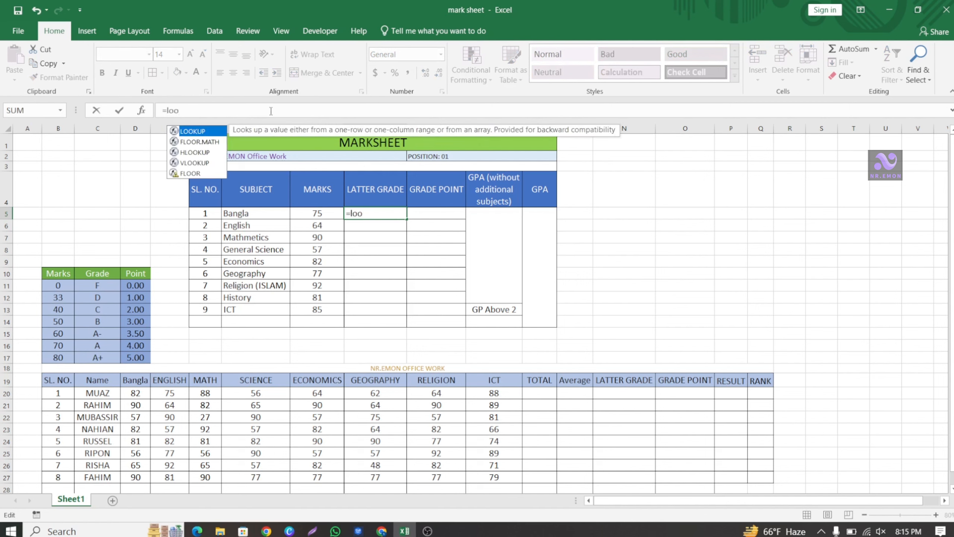
double_click(203, 132)
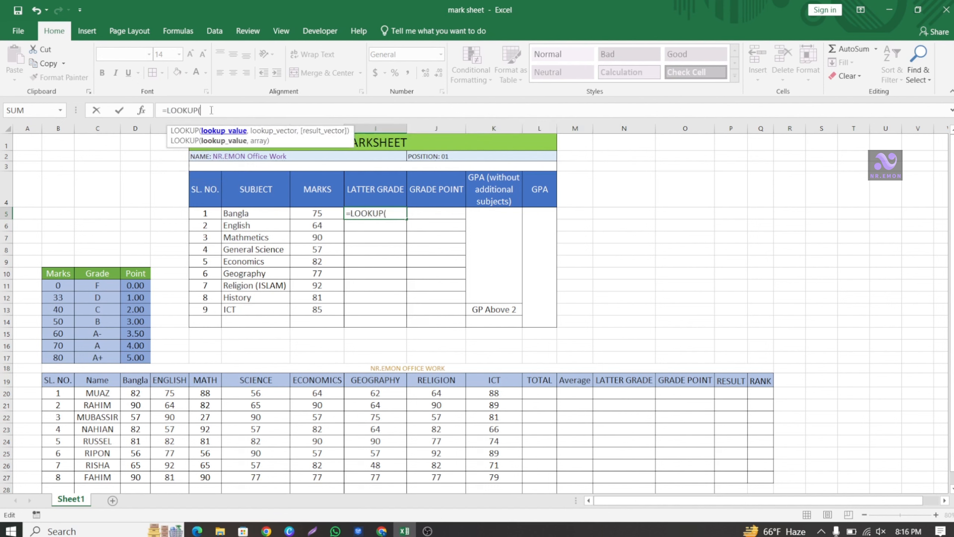
left_click(334, 215)
type(",")
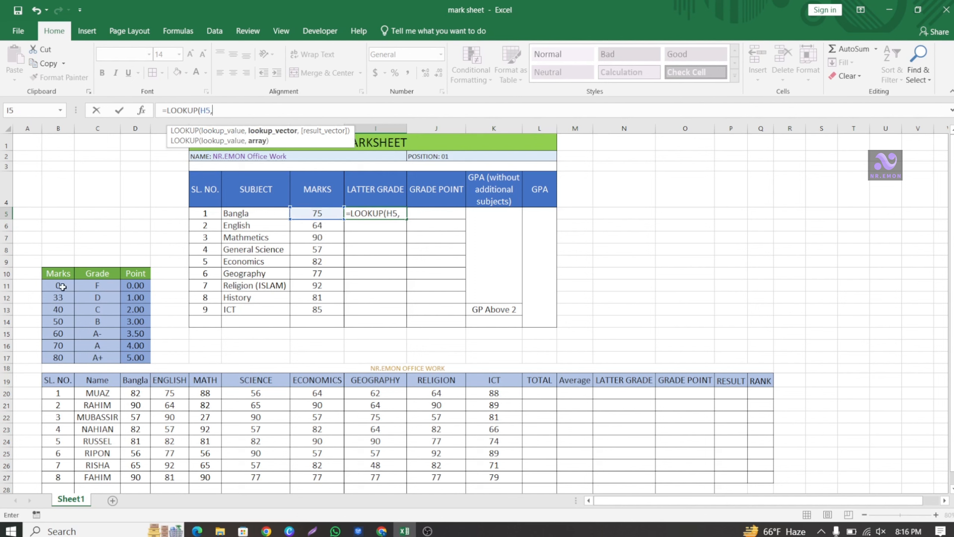
left_click_drag(60, 285, 61, 357)
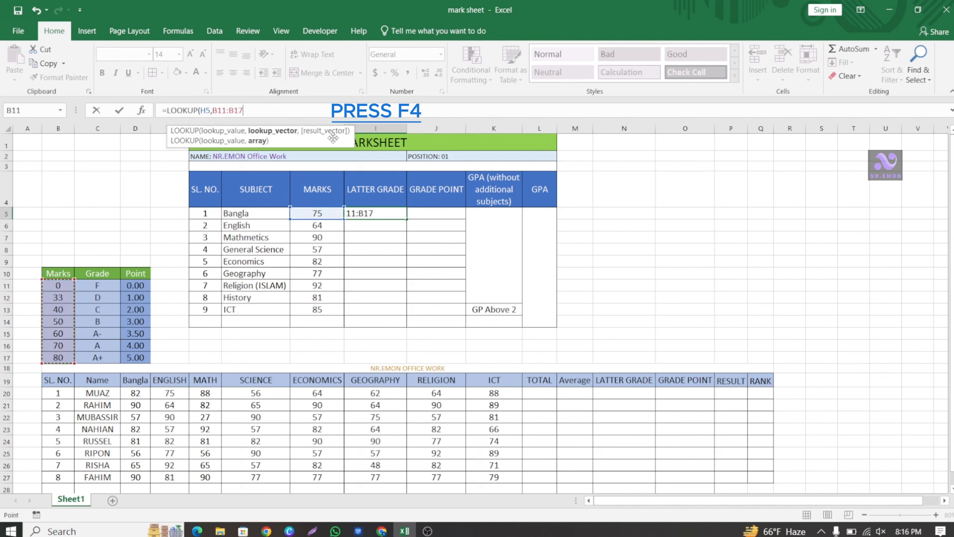
key("F4")
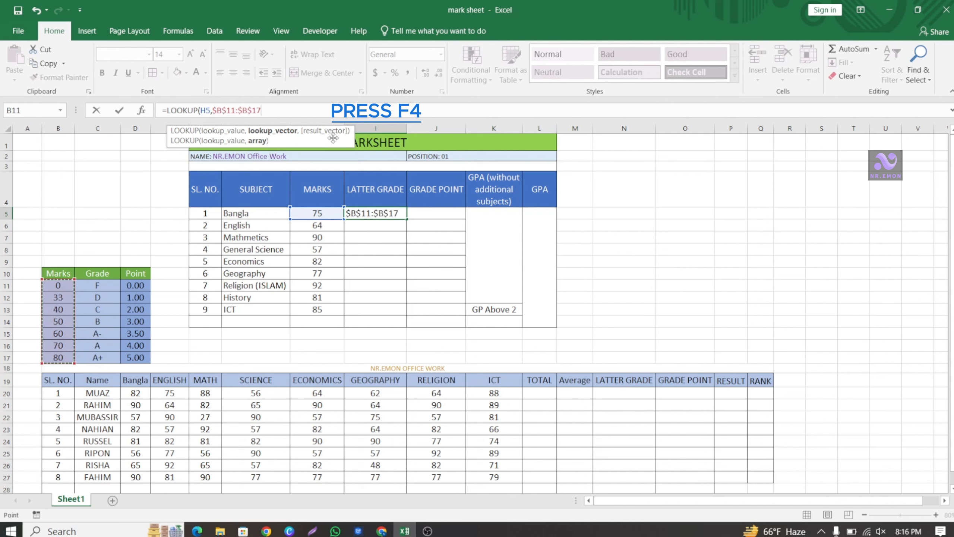
- Complete the letter grade formula with $C$11:$C$17 as result vector and fill it down through I13
type(",")
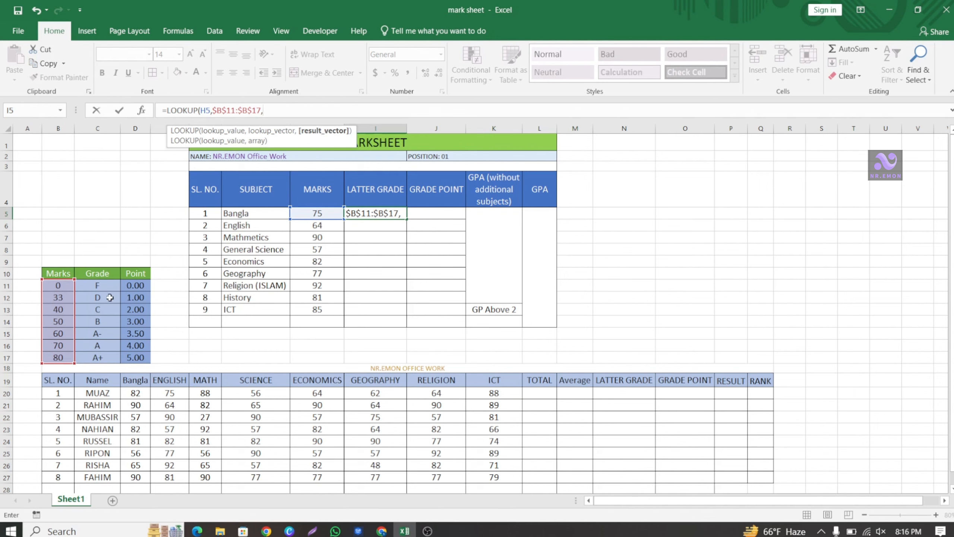
left_click_drag(101, 285, 98, 369)
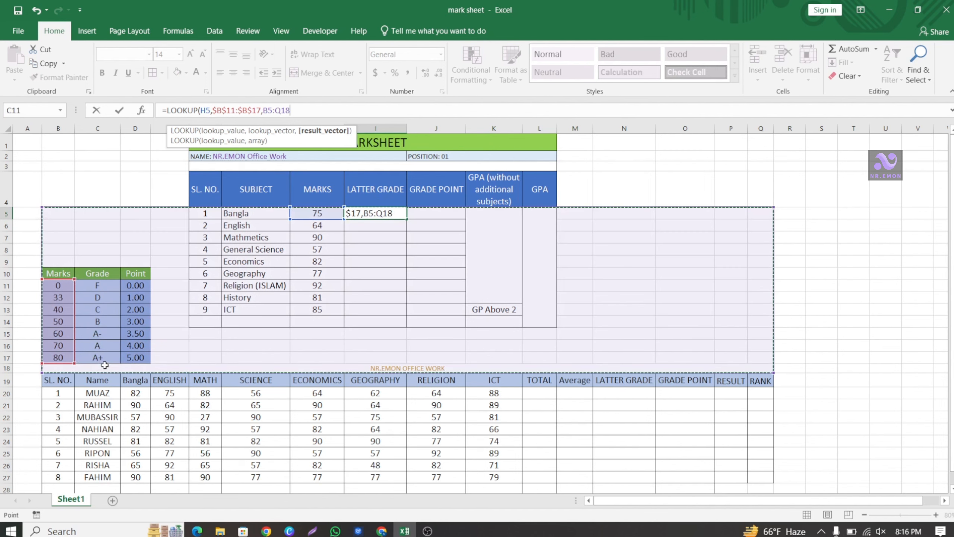
left_click_drag(105, 282, 101, 354)
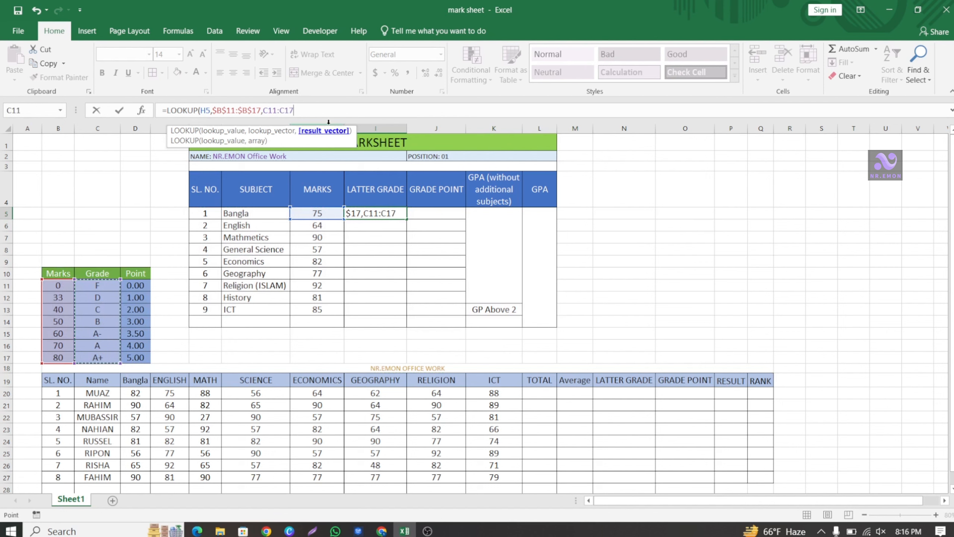
key("F4")
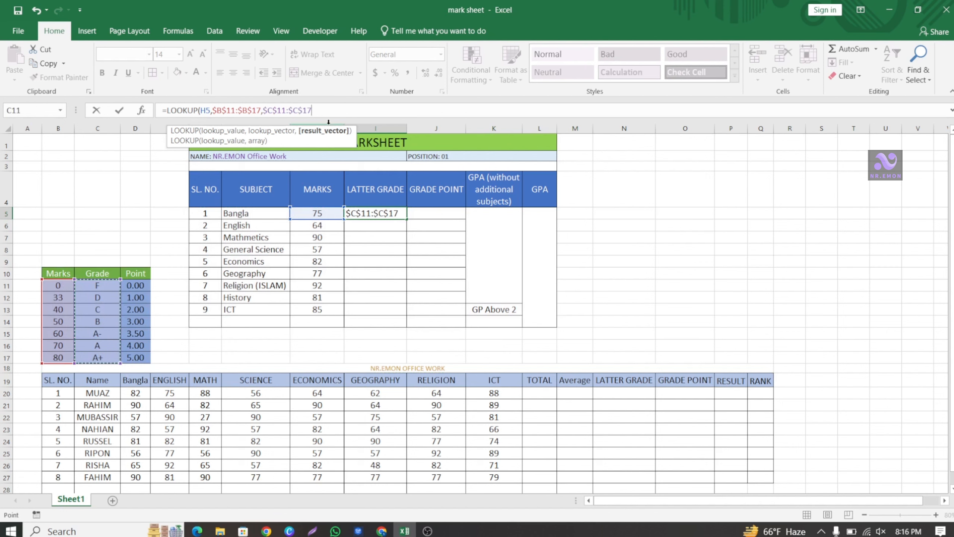
type(")")
key("ctrl+Return")
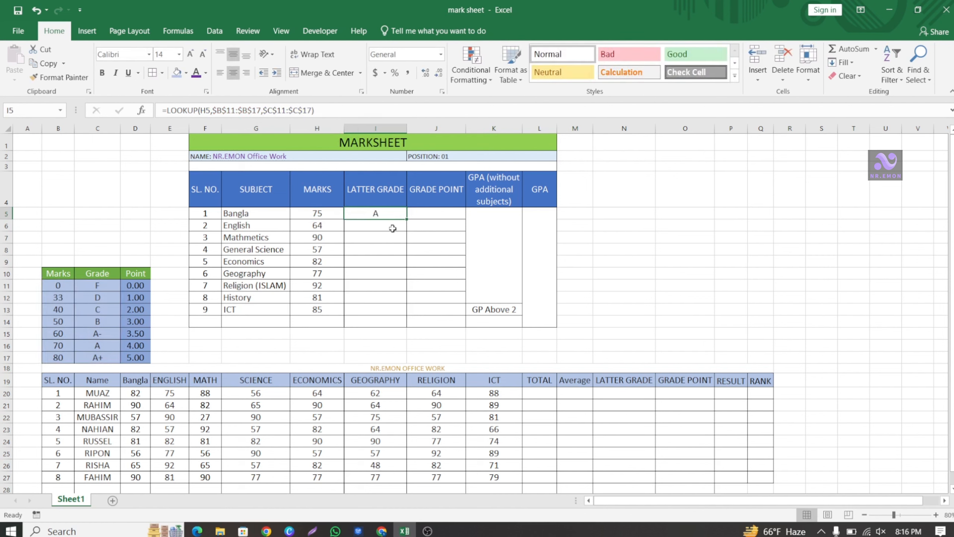
left_click_drag(406, 218, 407, 314)
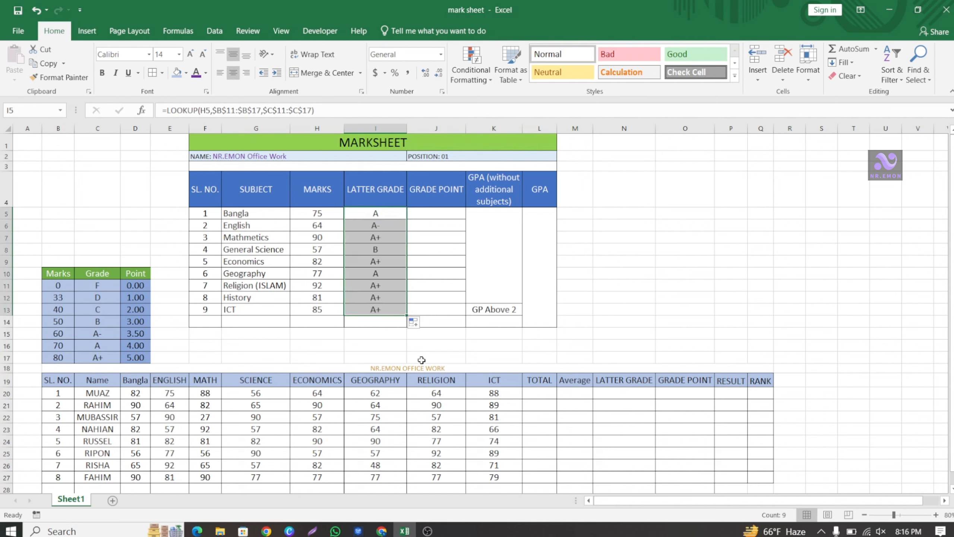
left_click(460, 342)
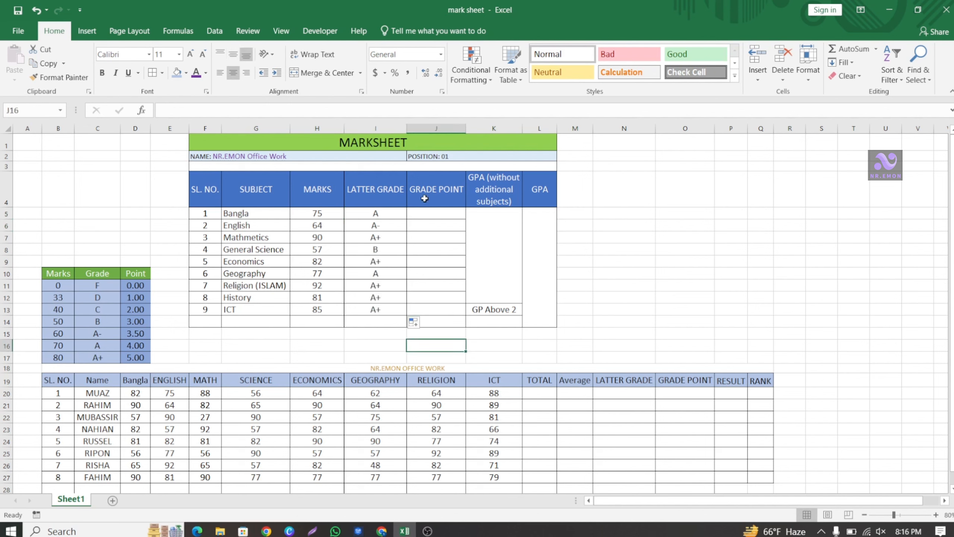
- Start a LOOKUP formula in J5 for Bangla's grade point, with H5 as lookup value and absolute range $B$11:$B$17 as lookup vector
left_click(438, 214)
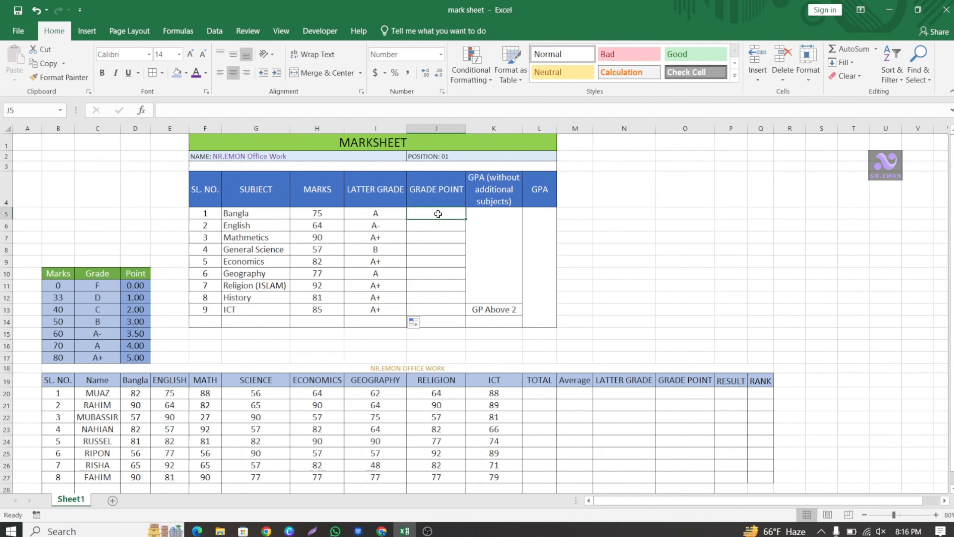
left_click(382, 108)
type("=look")
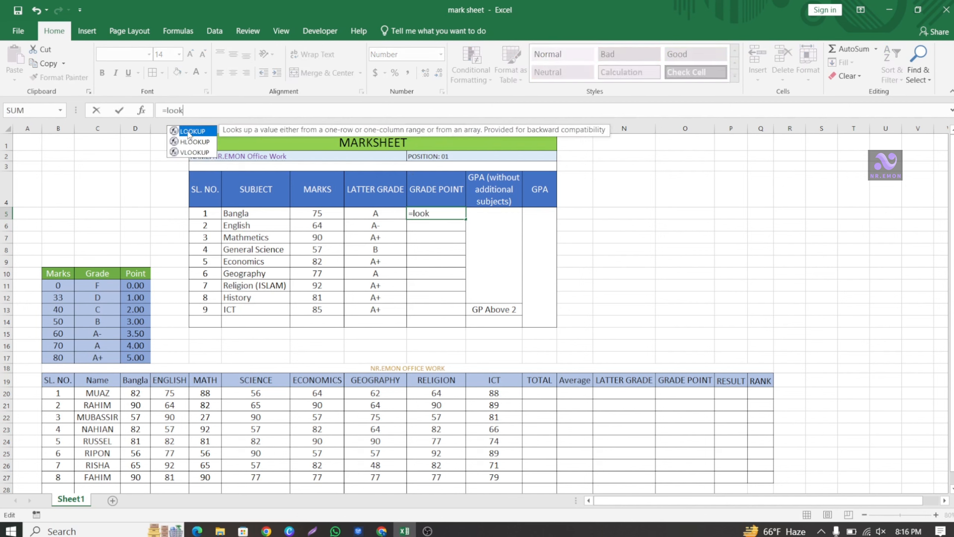
double_click(189, 134)
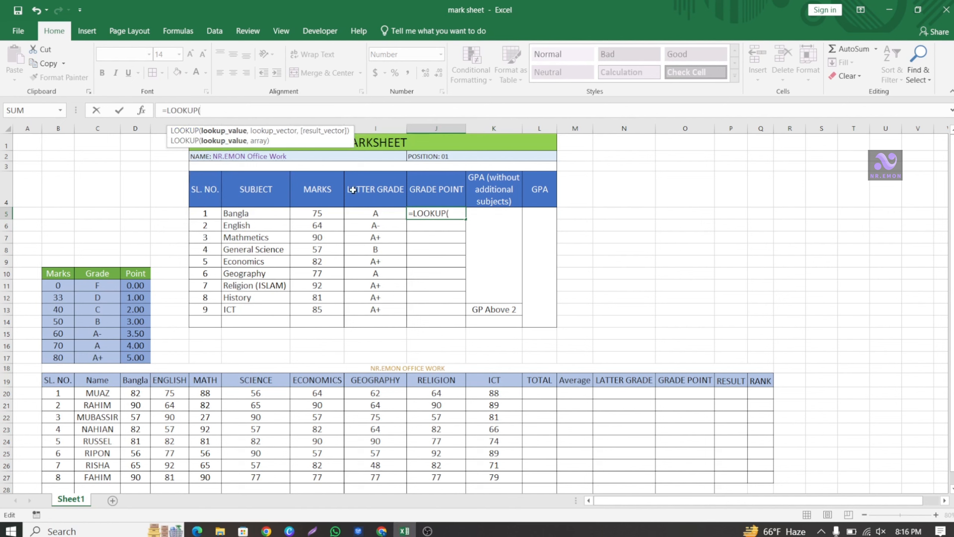
left_click(326, 216)
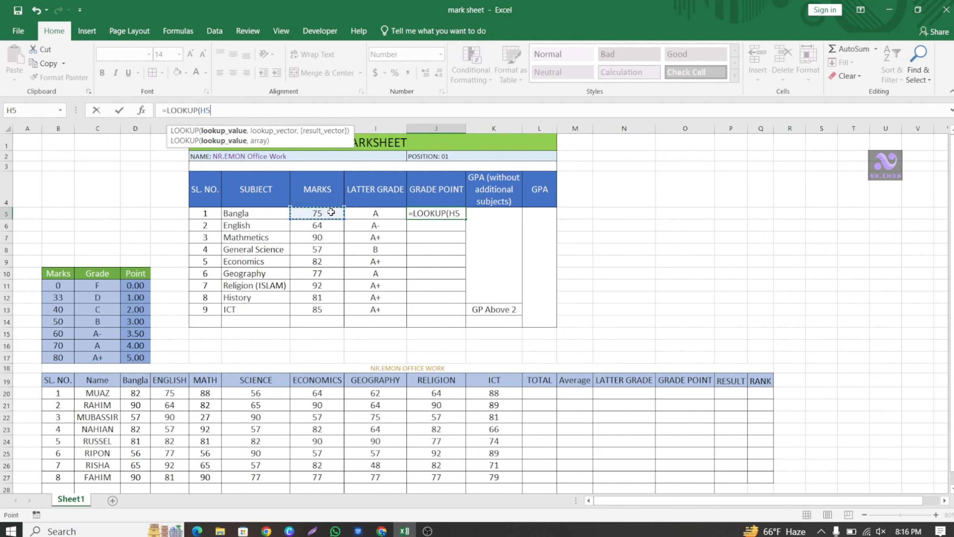
type(",")
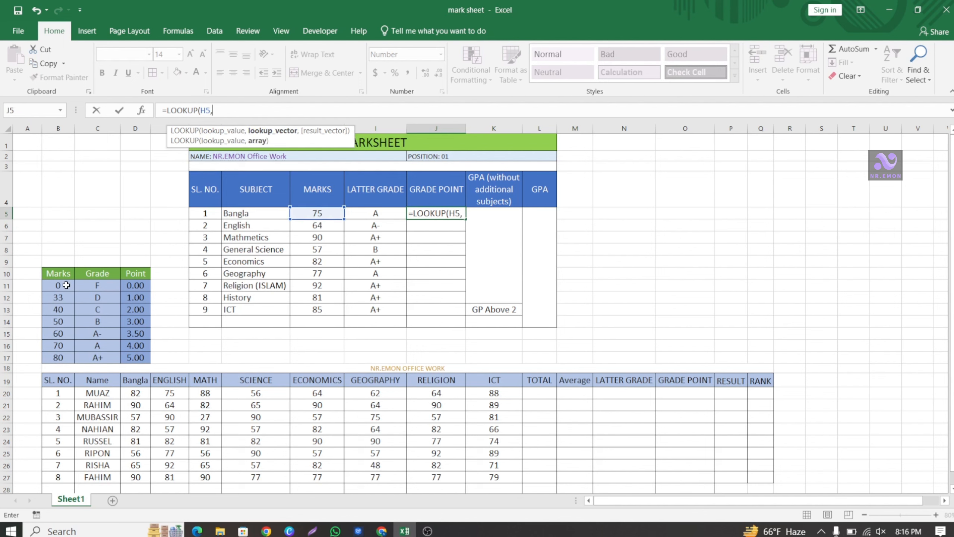
left_click_drag(66, 285, 66, 357)
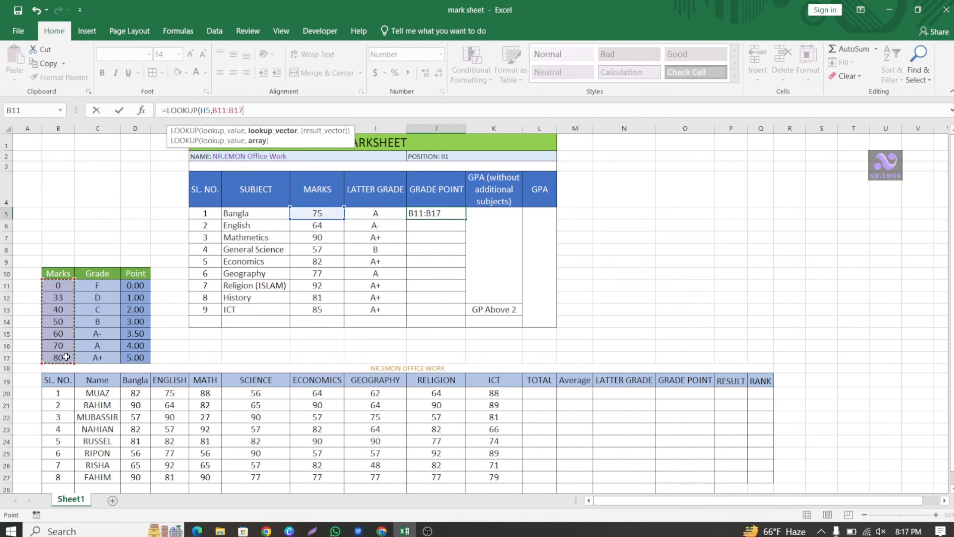
key("F4")
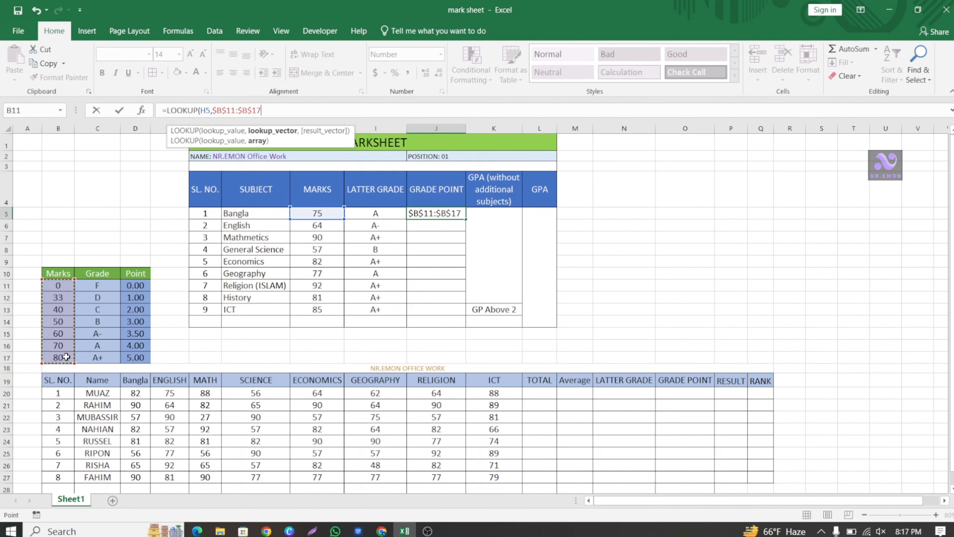
- Complete the grade point formula with $D$11:$D$17 as result vector and fill it down through J13
type(",")
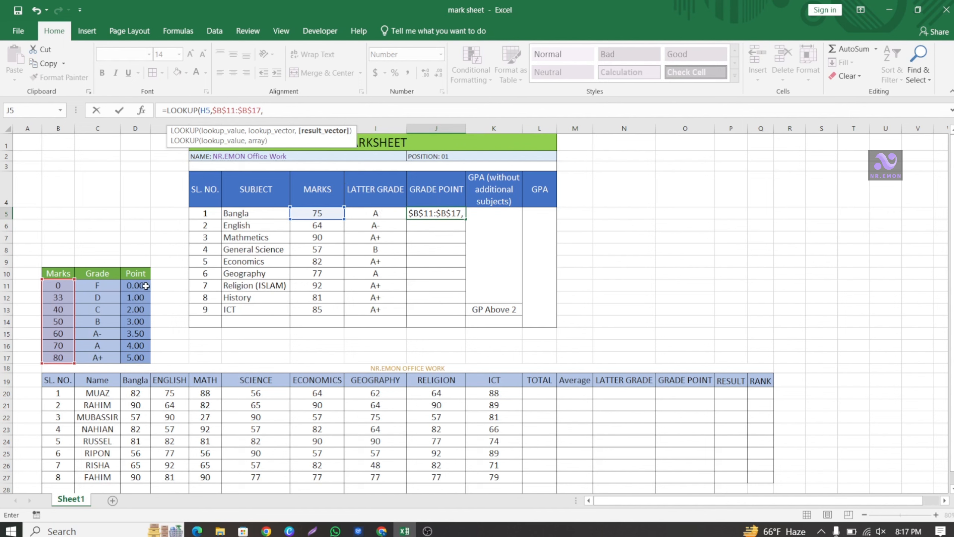
left_click_drag(145, 286, 137, 357)
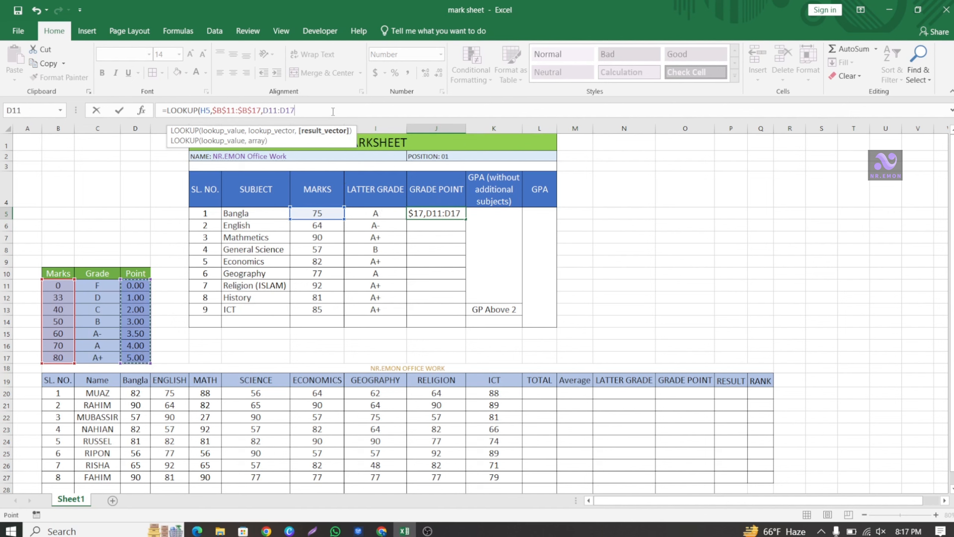
key("F4")
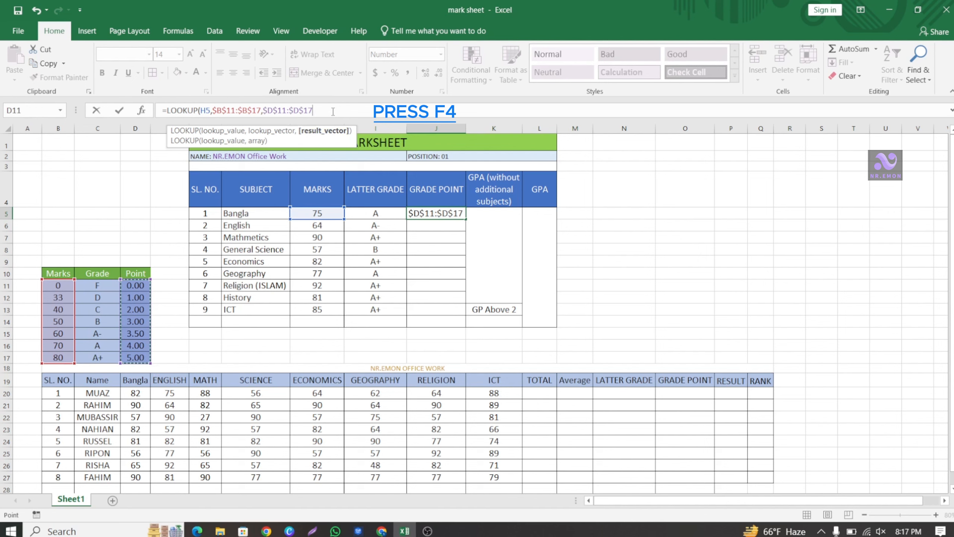
type(")")
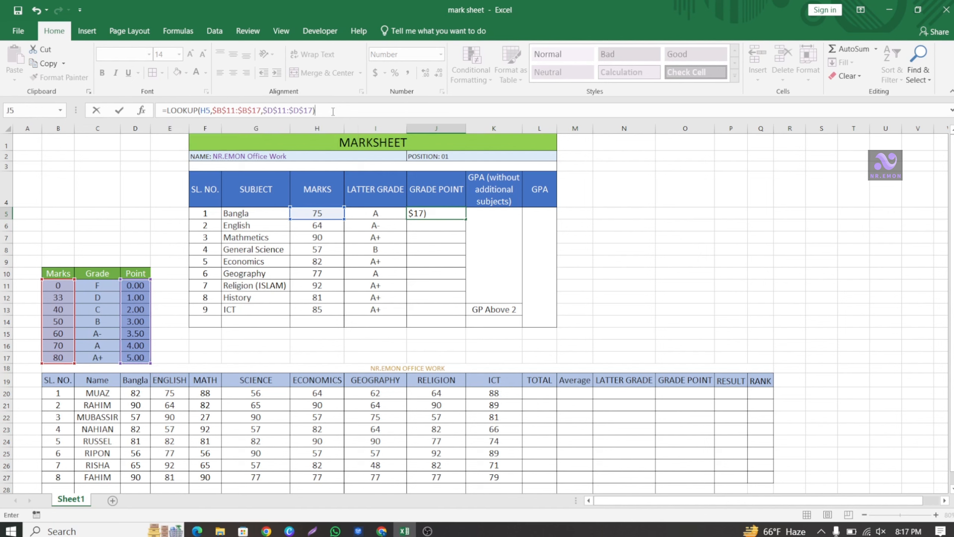
key("Return")
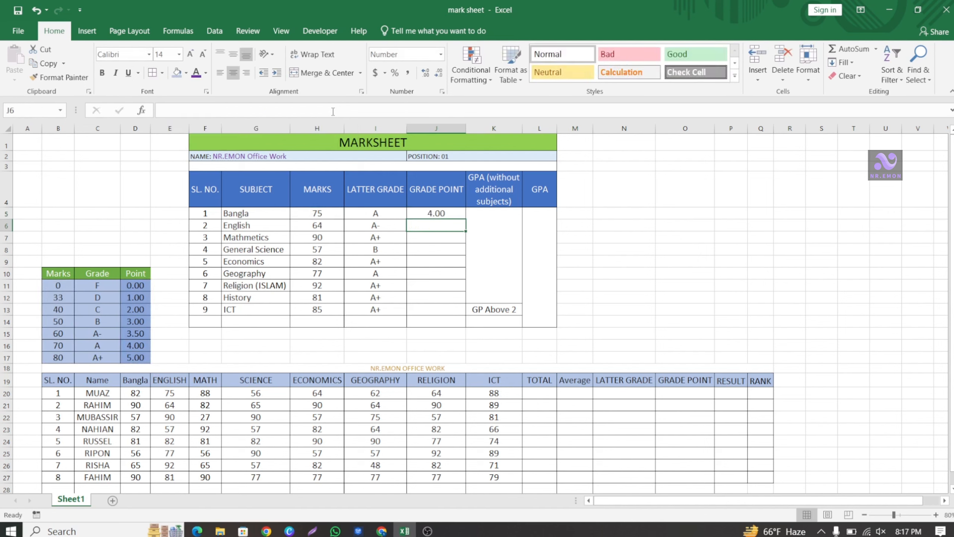
left_click(457, 213)
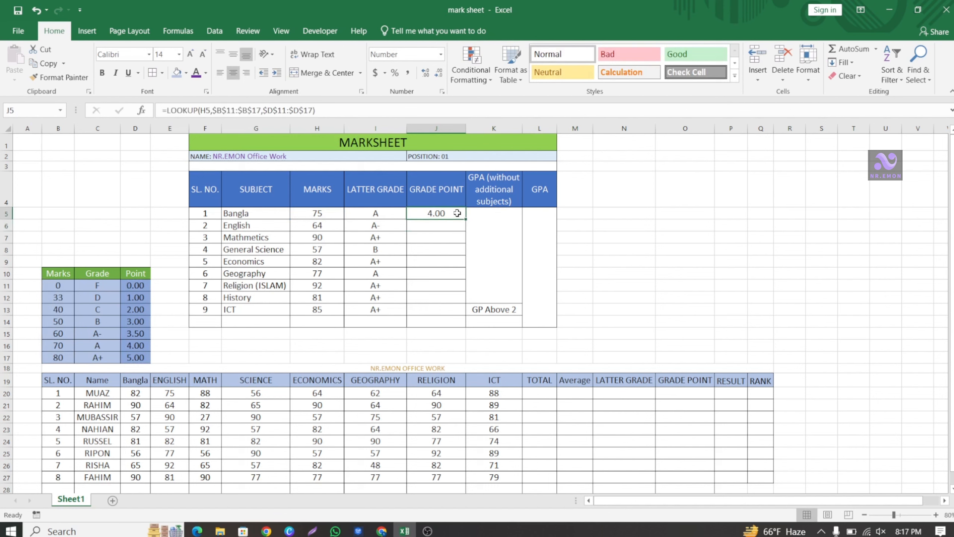
left_click_drag(466, 220, 467, 316)
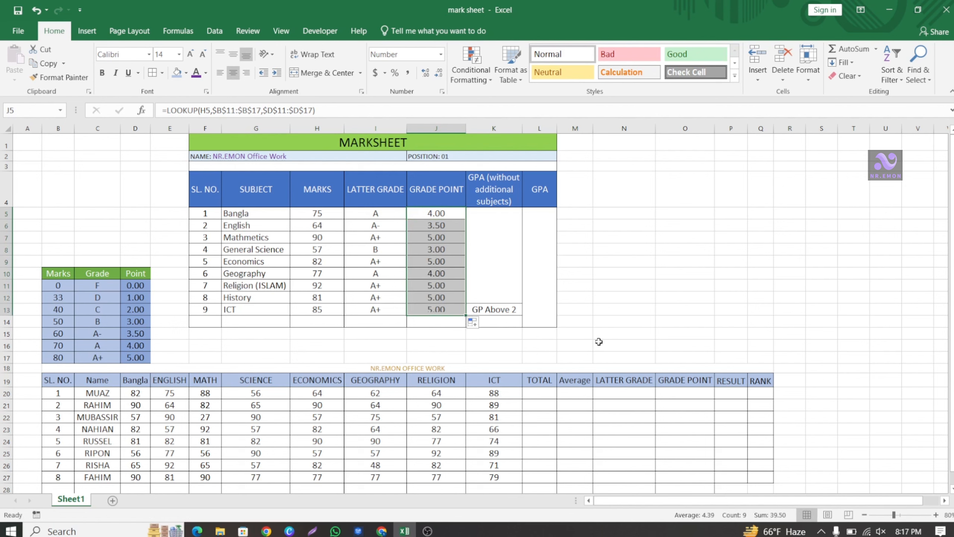
left_click(599, 341)
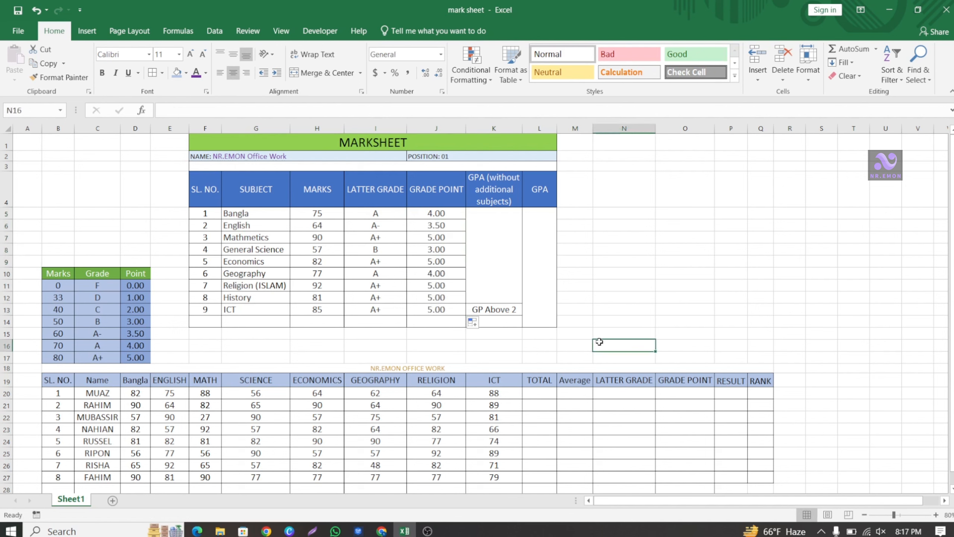
left_click(456, 347)
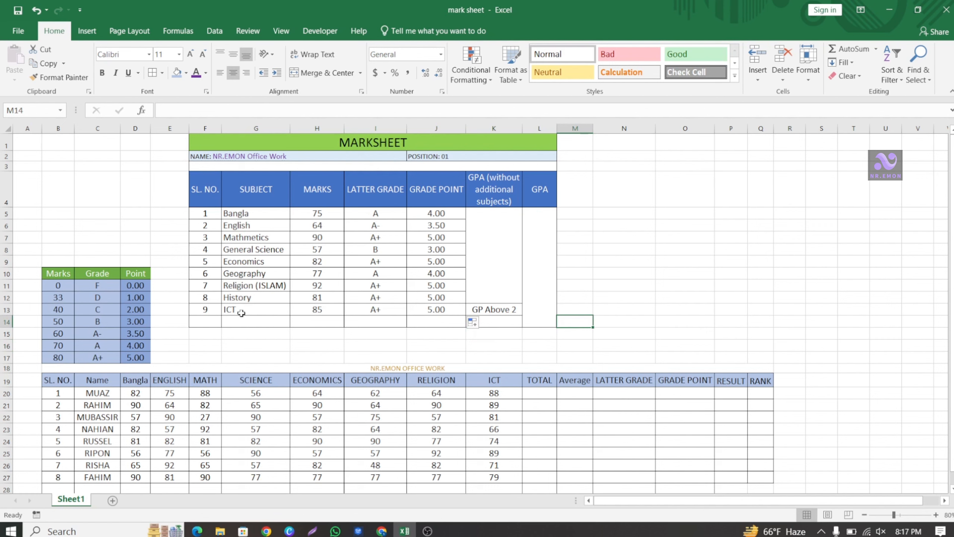
- Rename the ninth subject in G13 as "ICT (additional)"
left_click(257, 312)
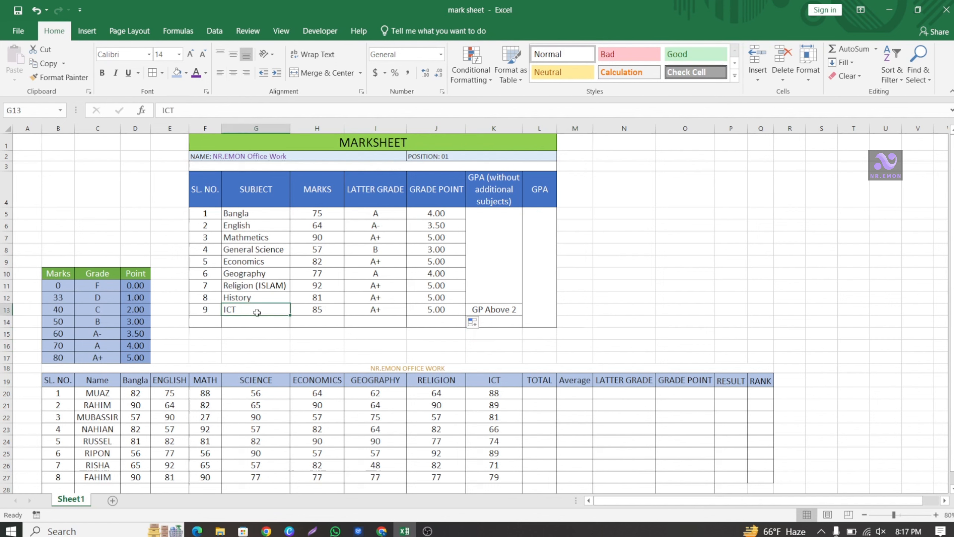
left_click(240, 111)
type("A")
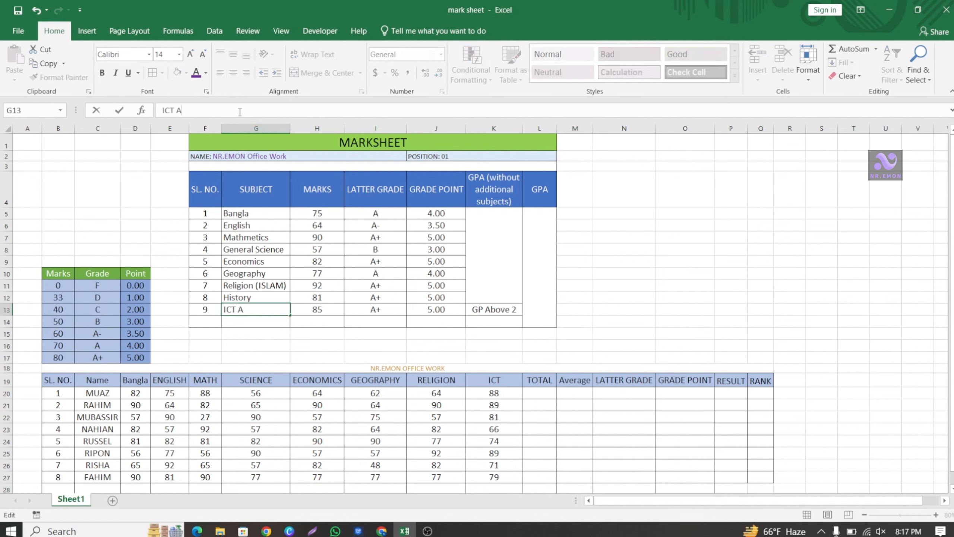
type("ddi")
key("BackSpace")
key("BackSpace")
key("BackSpace")
type("(additional")
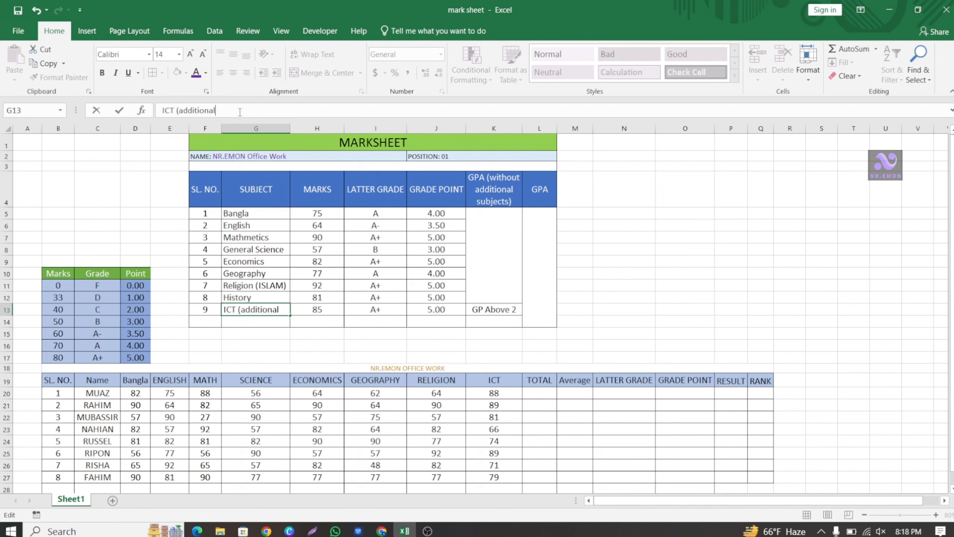
left_click(502, 311)
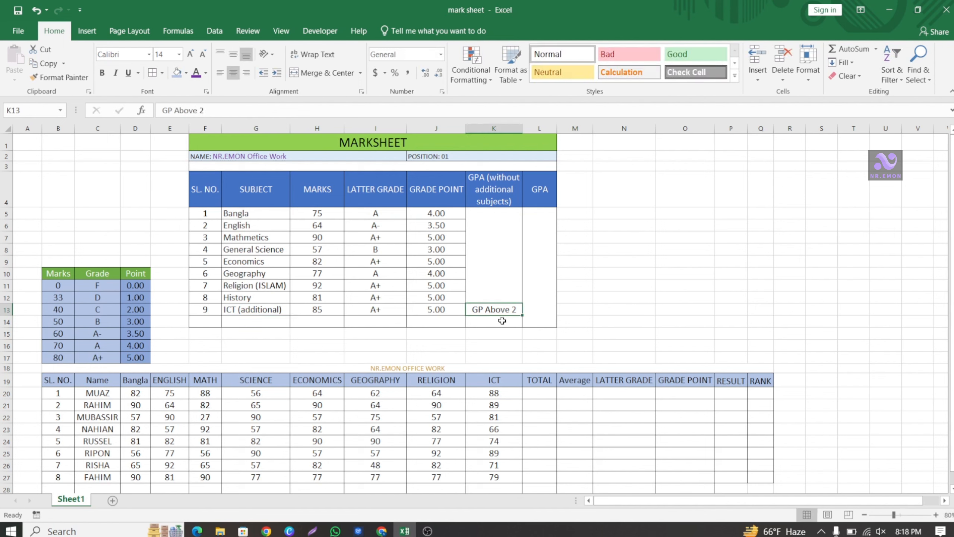
- Start an IF formula in K14, below the GP Above 2 label, with J13>2.00 as the logical test
left_click(502, 320)
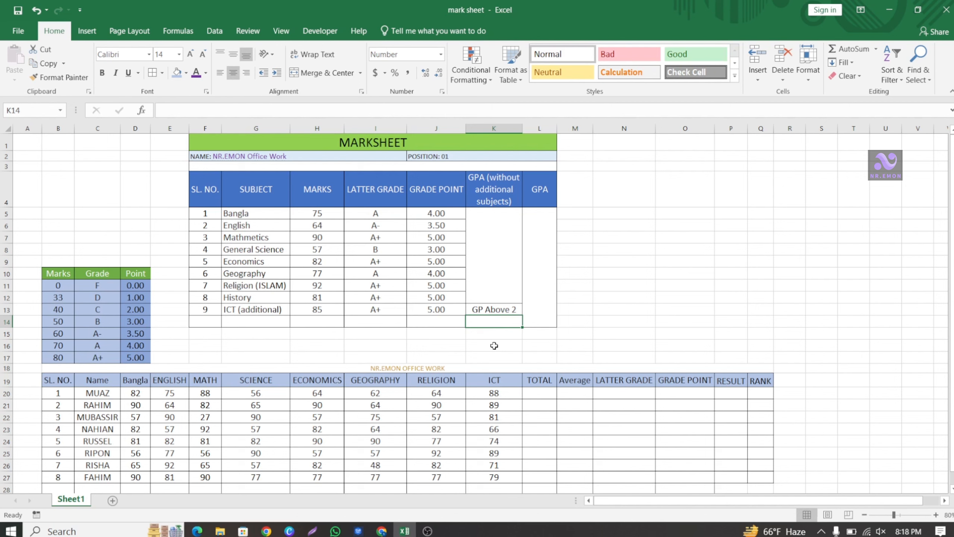
type("=if")
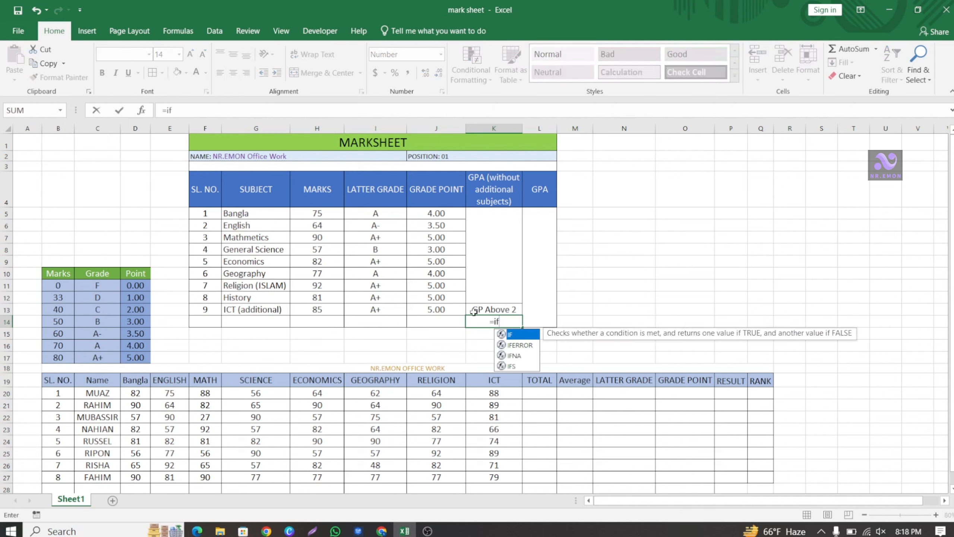
left_click(202, 109)
key("BackSpace")
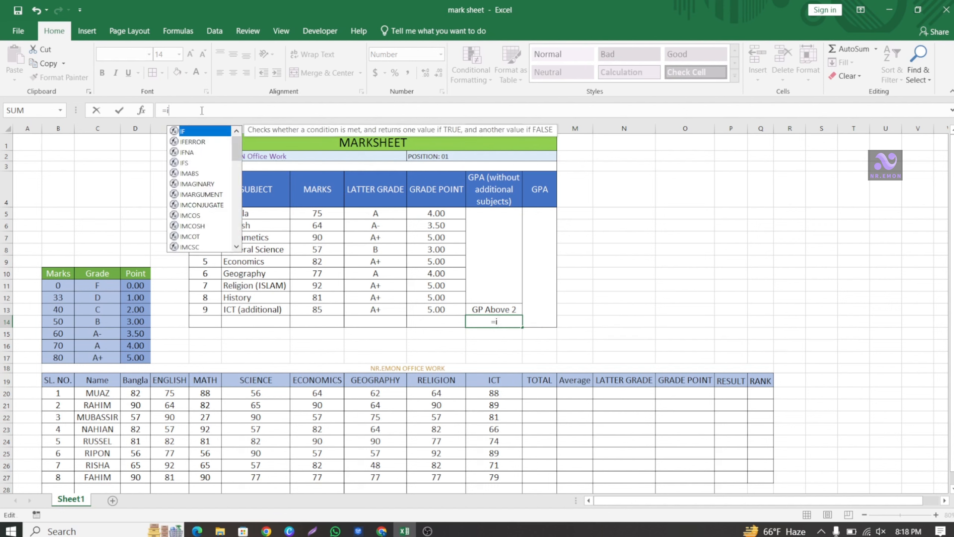
type("f")
double_click(198, 131)
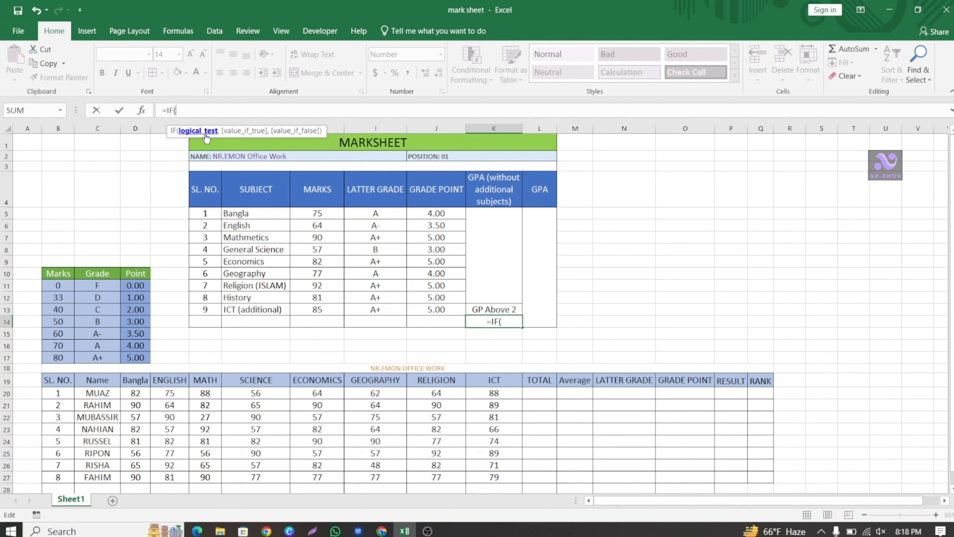
left_click(445, 309)
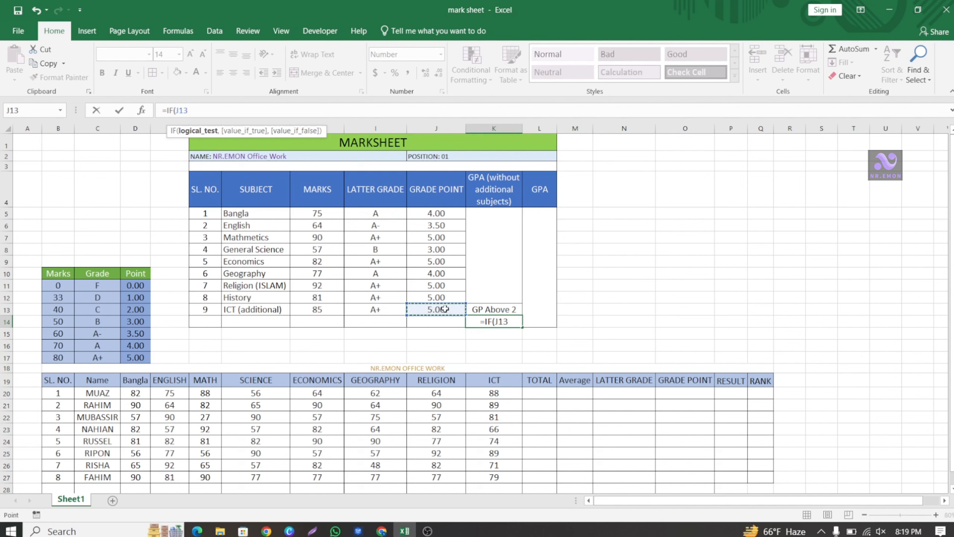
type(">")
type("2.00")
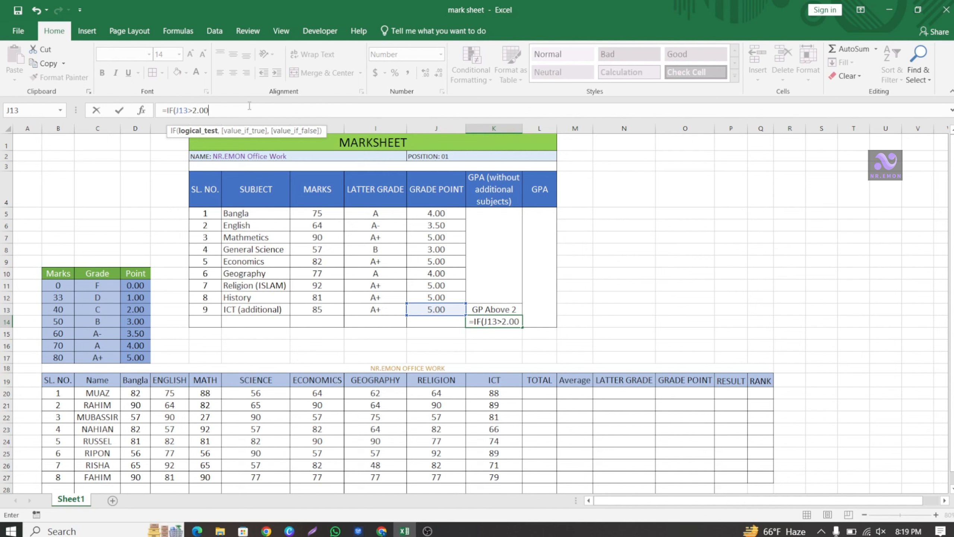
- Complete the IF formula in K14 with J13-2 as the value if true and 0 as the value if false
type(",")
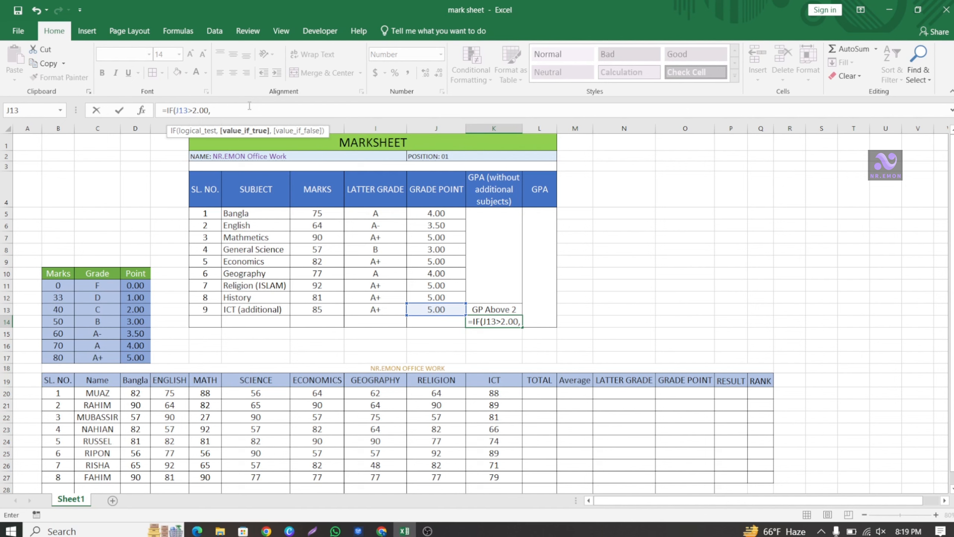
left_click(435, 313)
type("-")
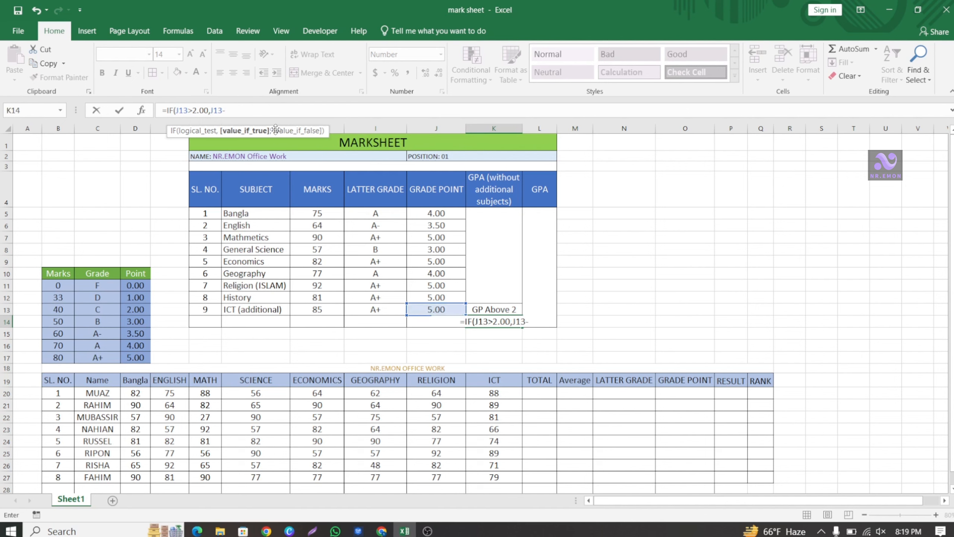
type("2")
type(",")
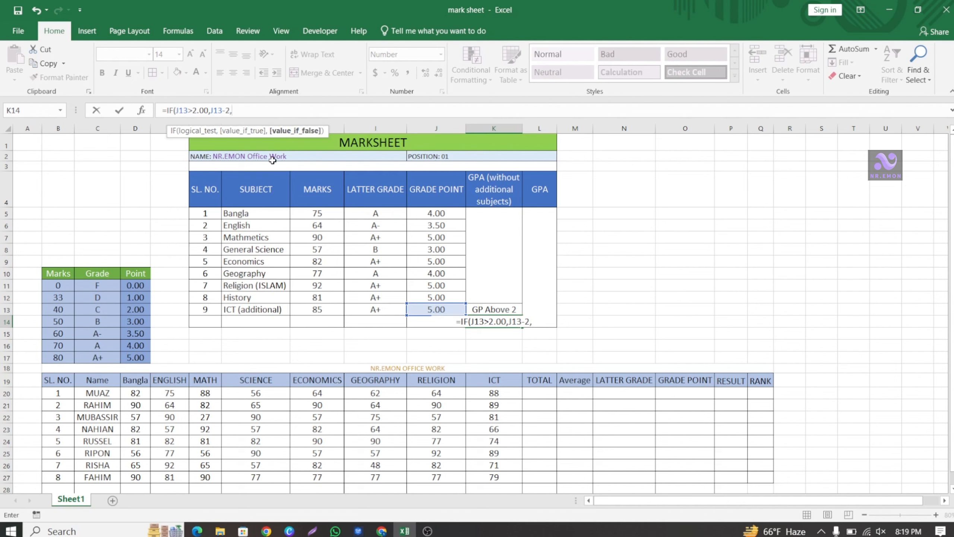
type("0")
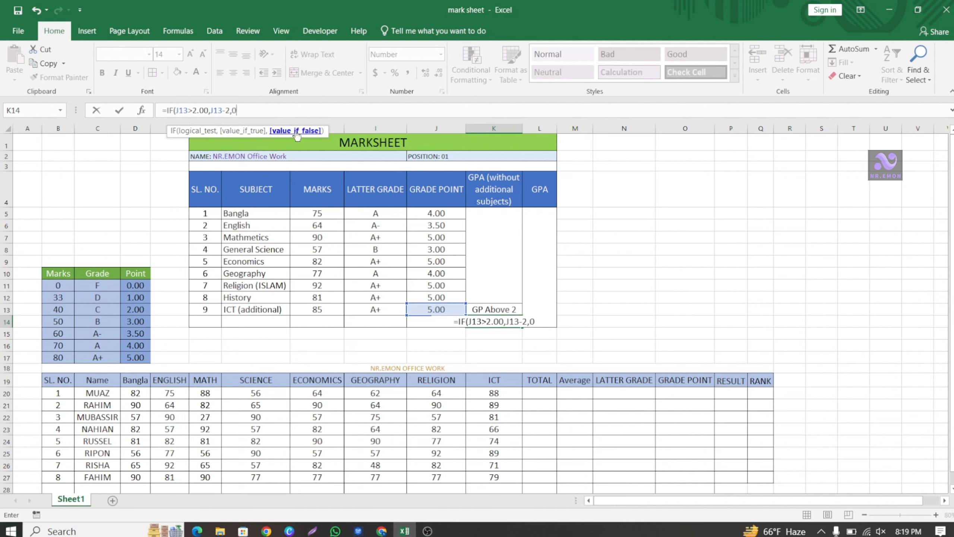
type(")")
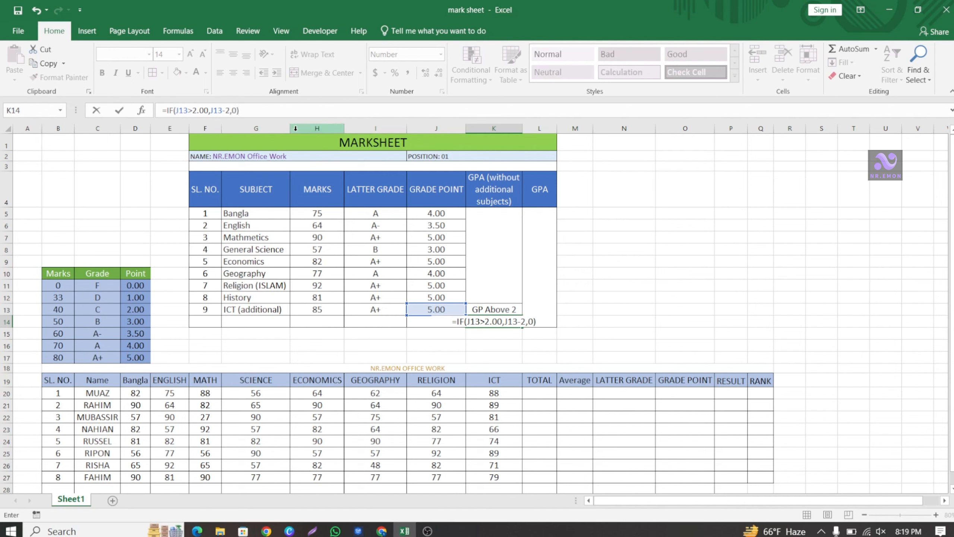
key("Return")
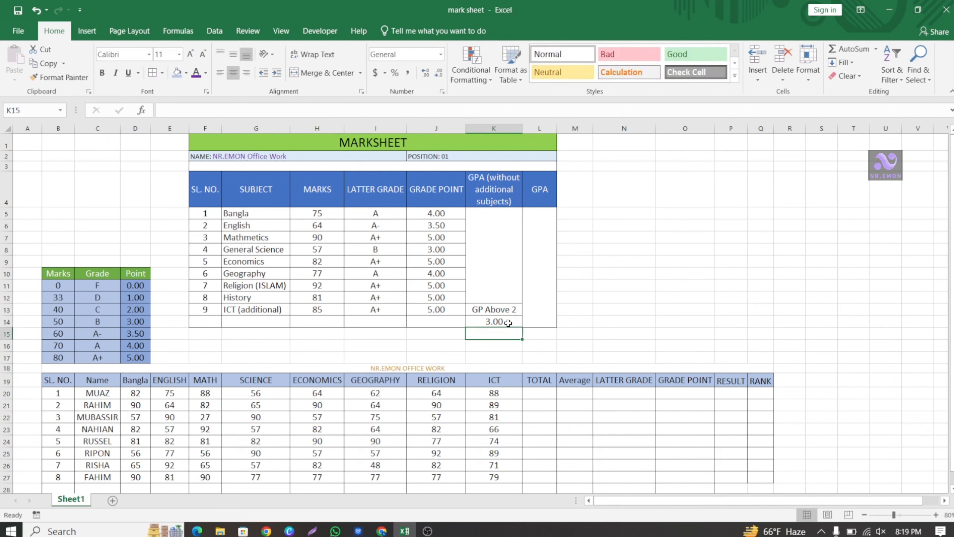
- Set the ICT marks in H13 to 68 to test the formulas
left_click(321, 312)
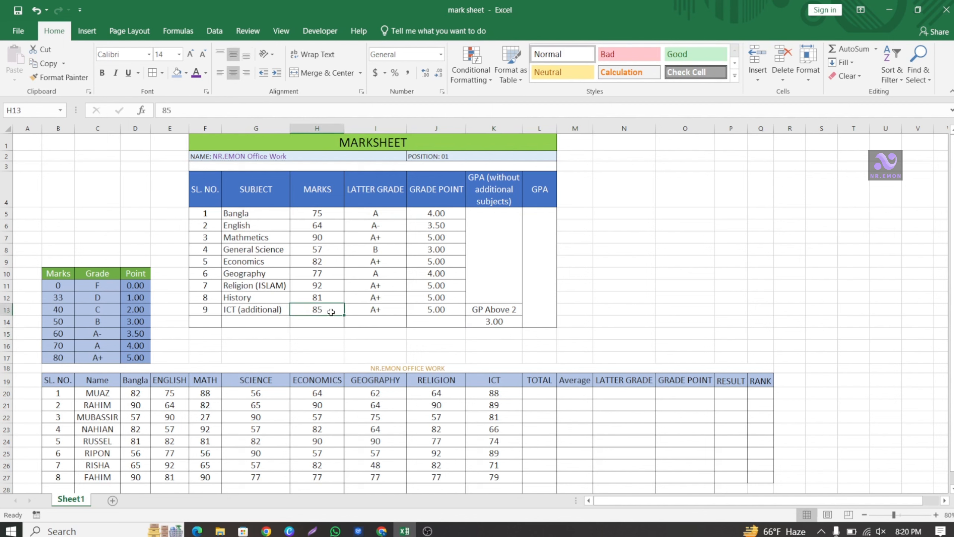
type("68")
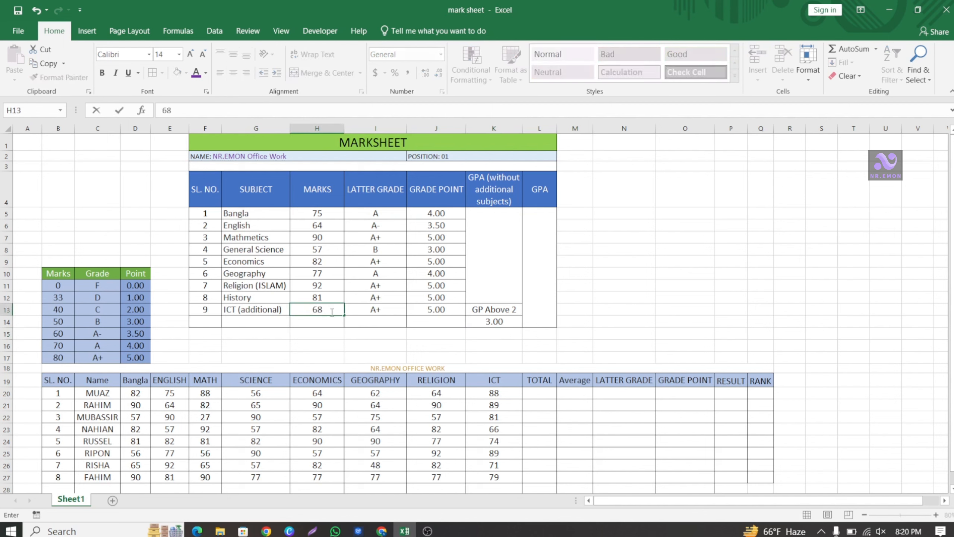
left_click(368, 335)
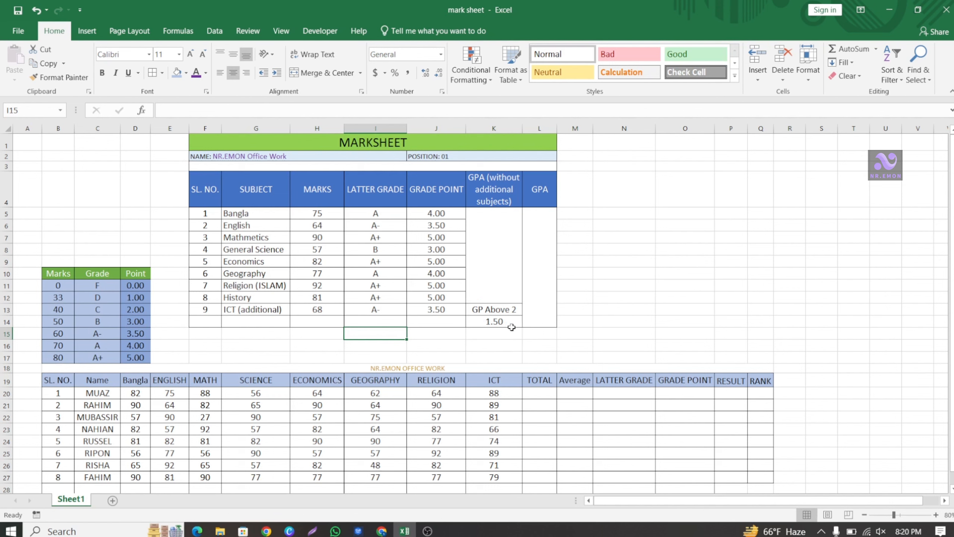
- Restore the ICT marks in H13 to 85
left_click(331, 308)
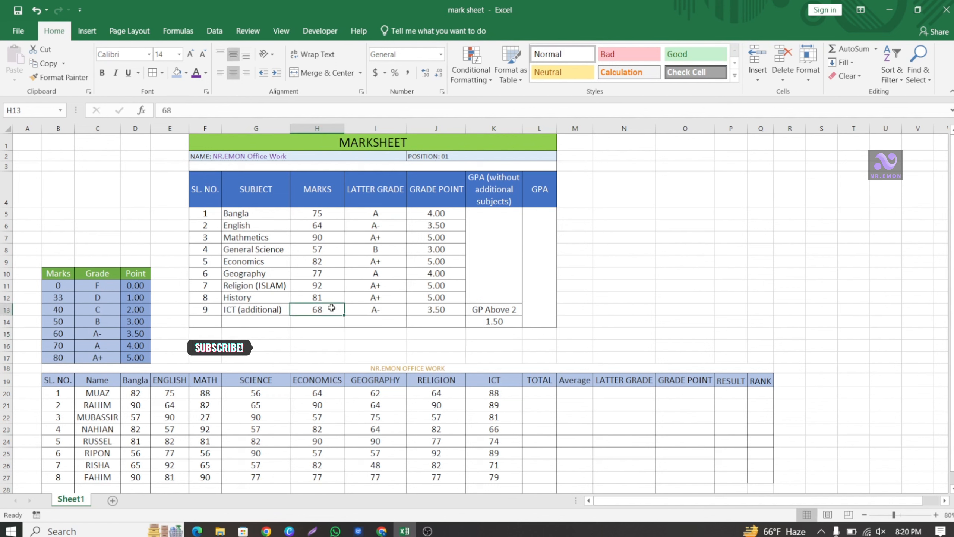
type("8")
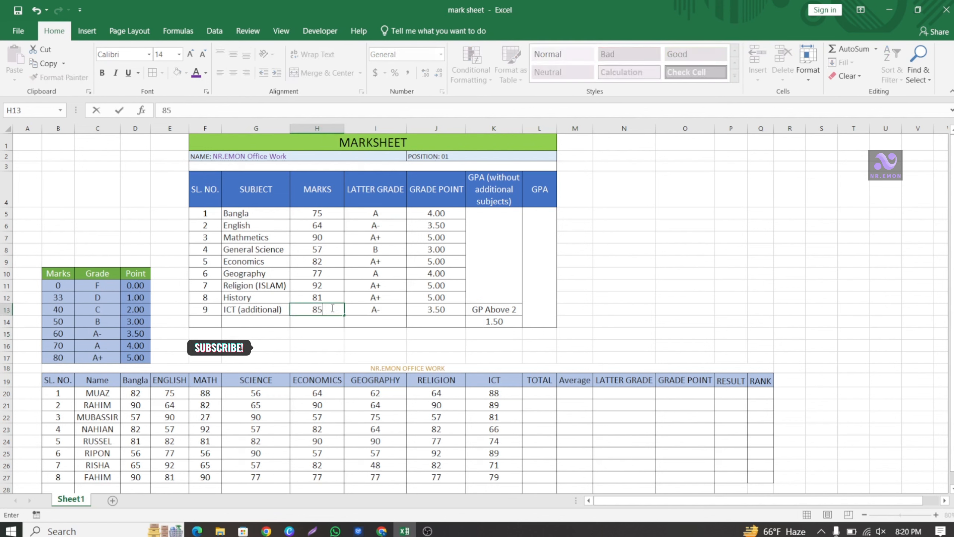
type("5")
key("Return")
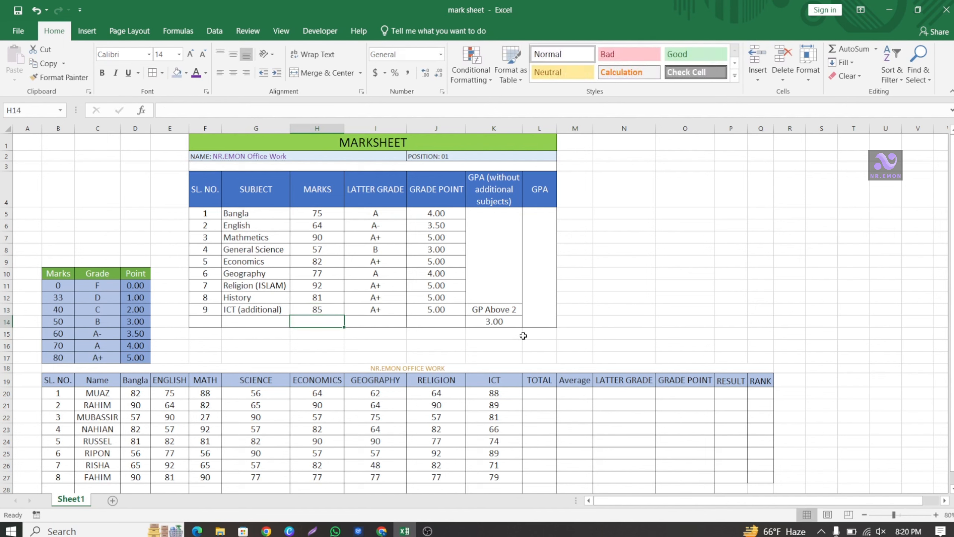
- Calculate the GPA without additional subjects in merged cell K5 with the formula =SUM(J5:J12)/8
left_click(510, 322)
left_click(497, 236)
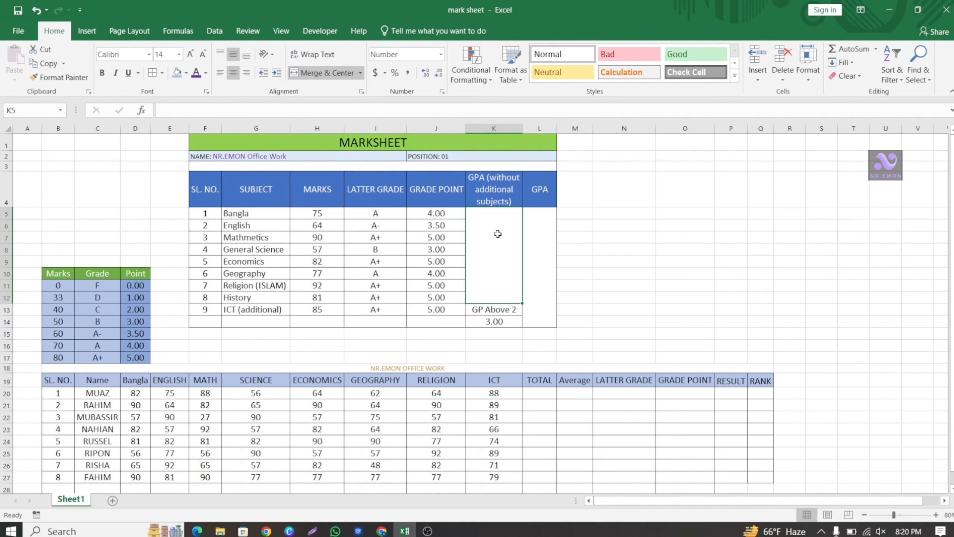
type("=")
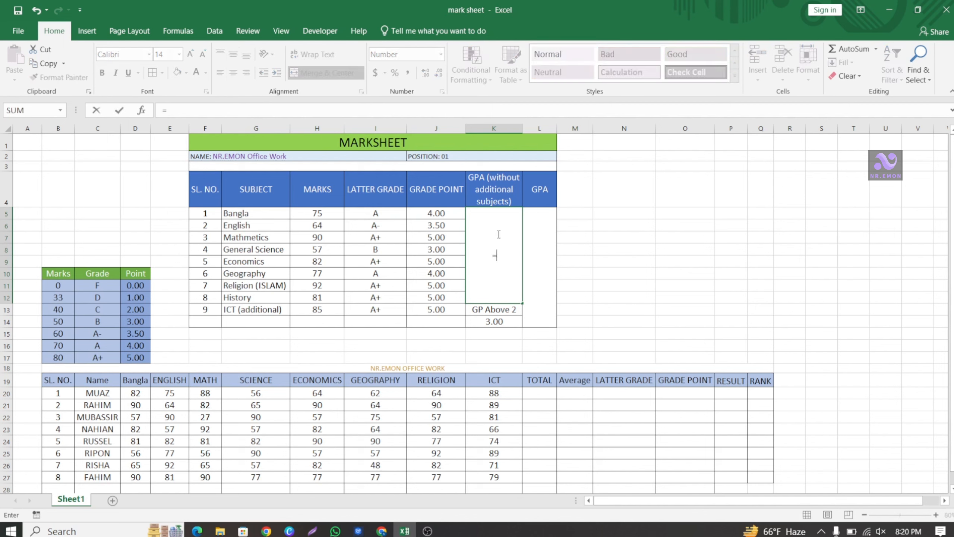
type("sum")
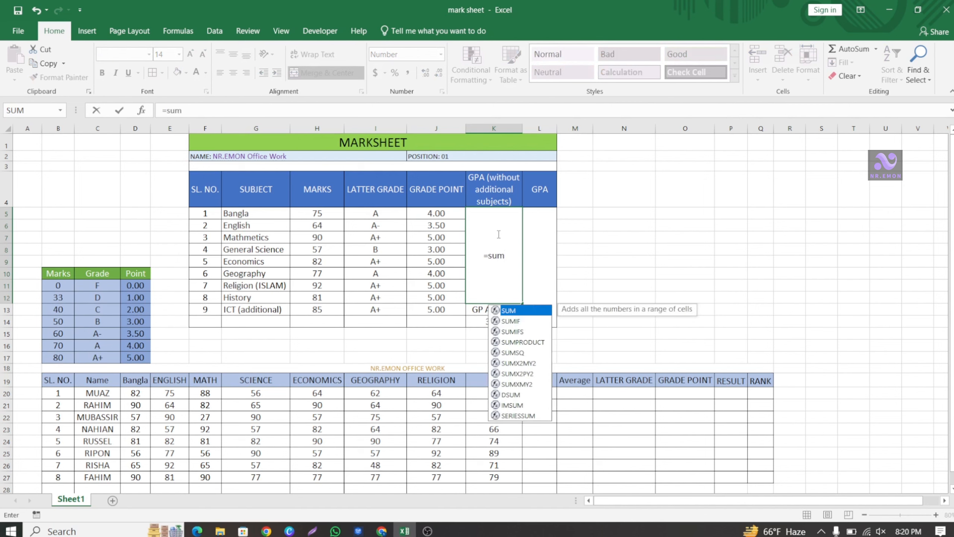
double_click(515, 311)
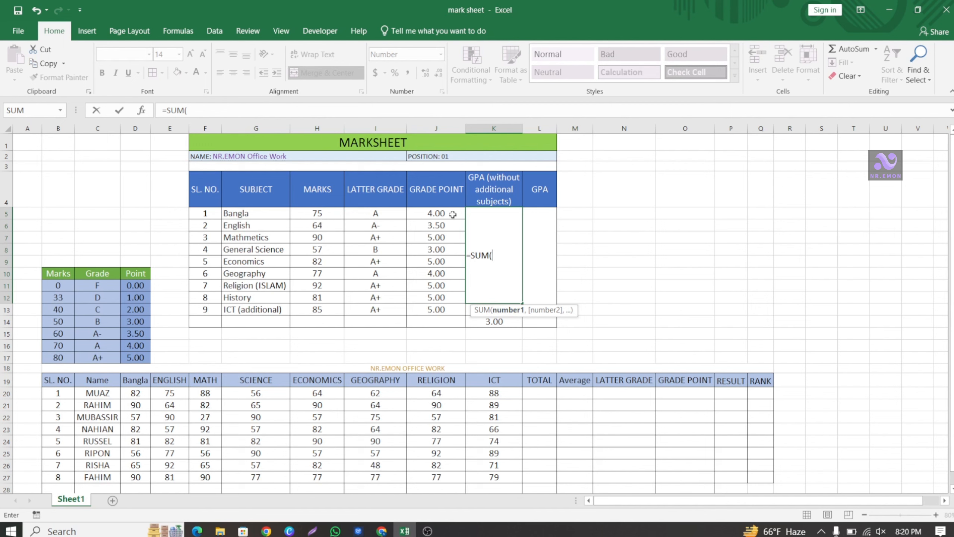
left_click_drag(452, 214, 454, 299)
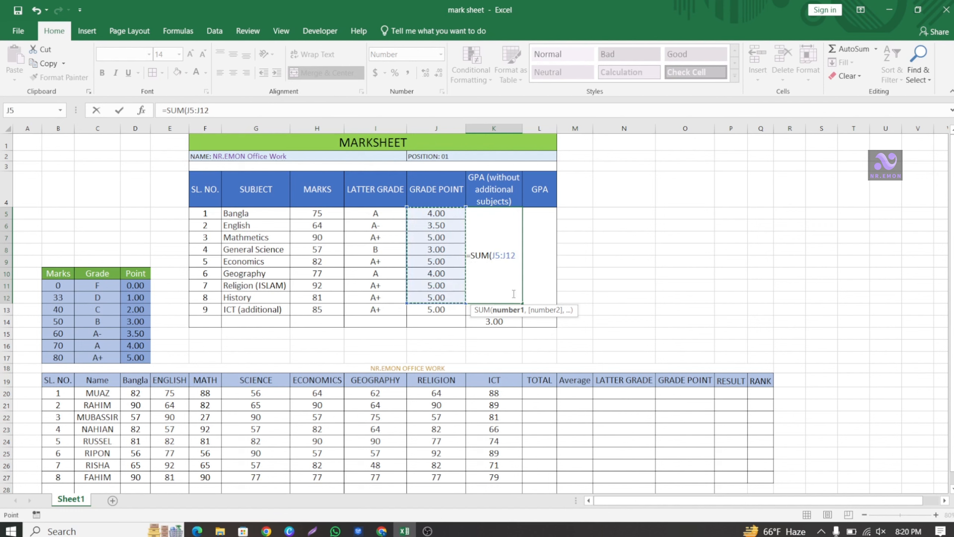
type(")")
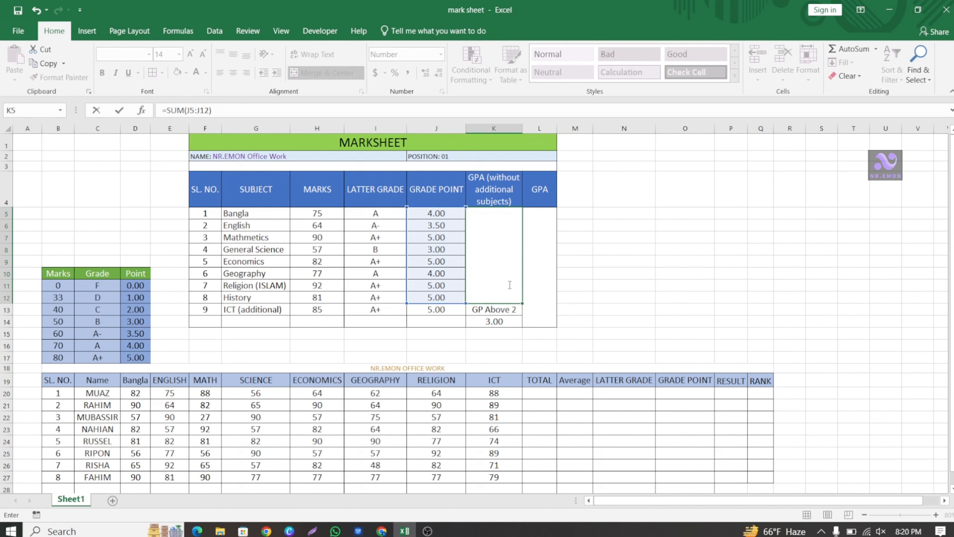
type("/8")
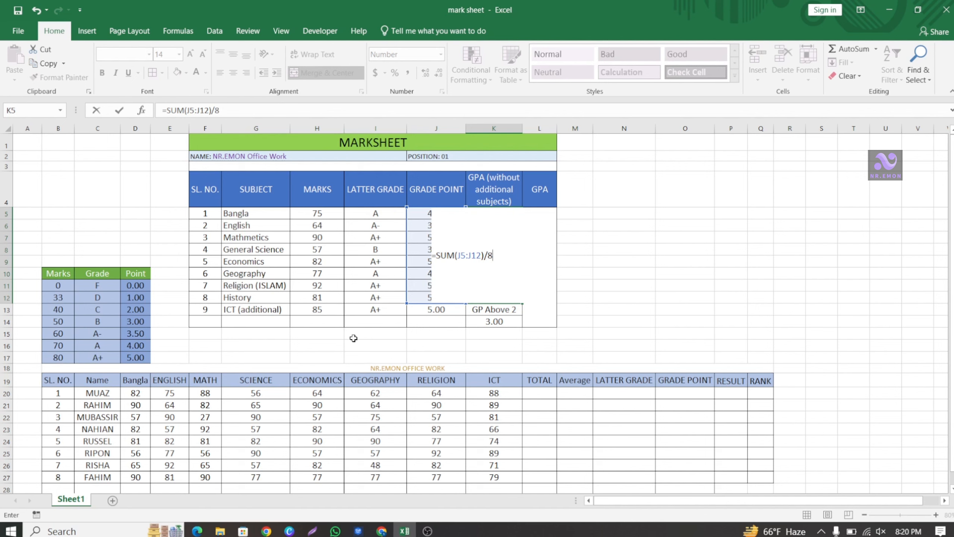
key("Return")
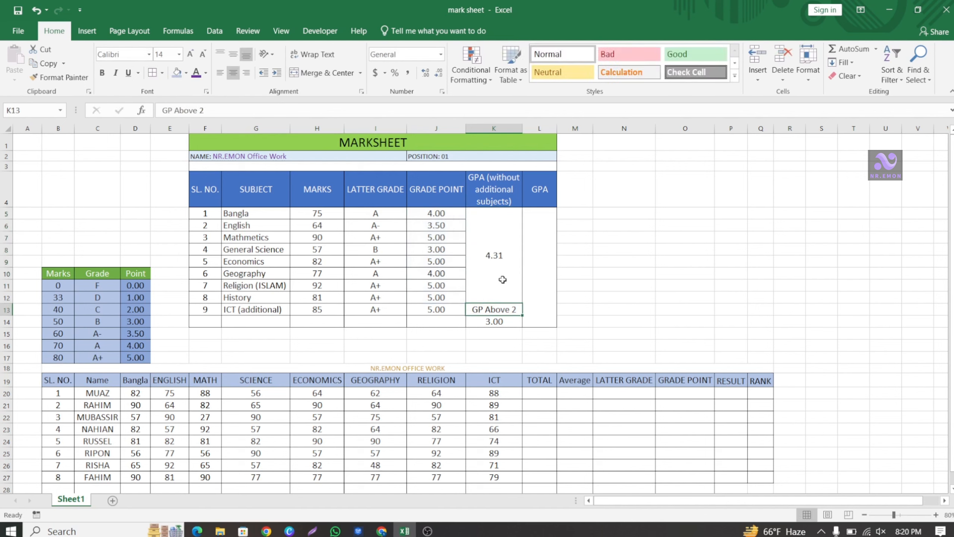
- Calculate the GPA including the additional subject in merged cell L5 with the formula =SUM(J5:J12,K14)/8
left_click(544, 232)
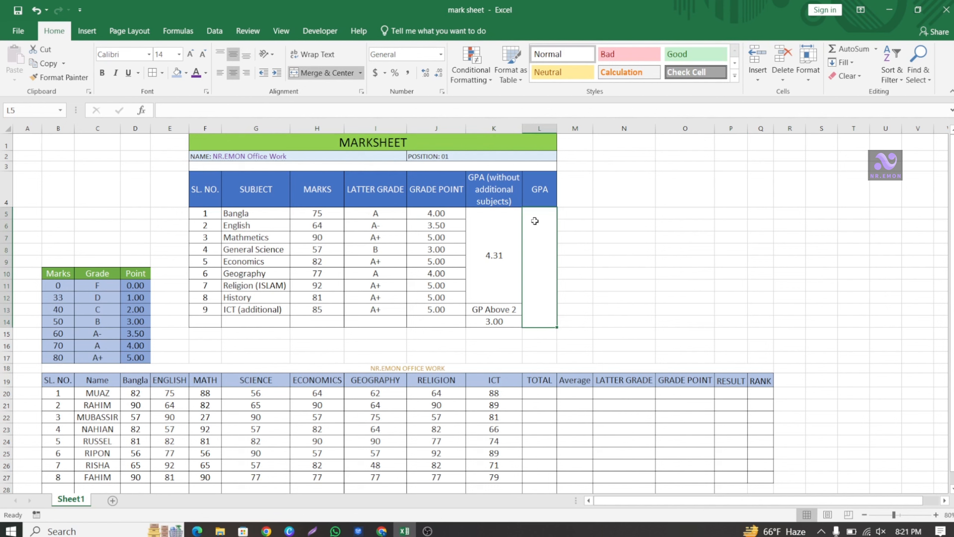
left_click(233, 109)
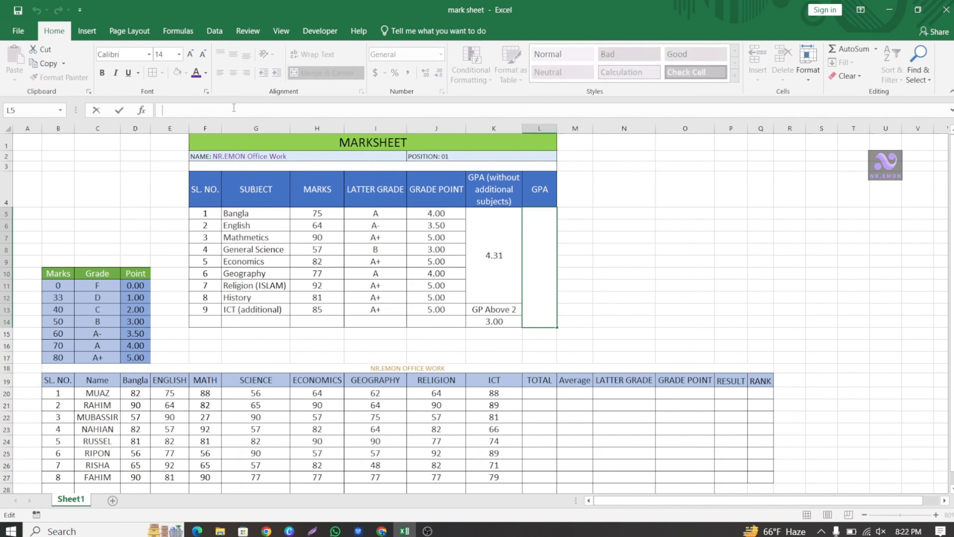
type("=sum")
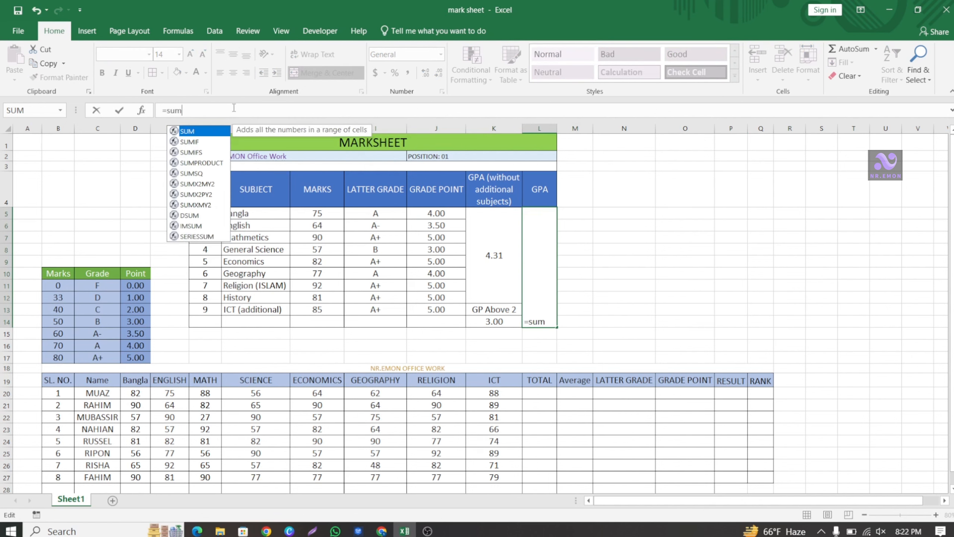
double_click(193, 135)
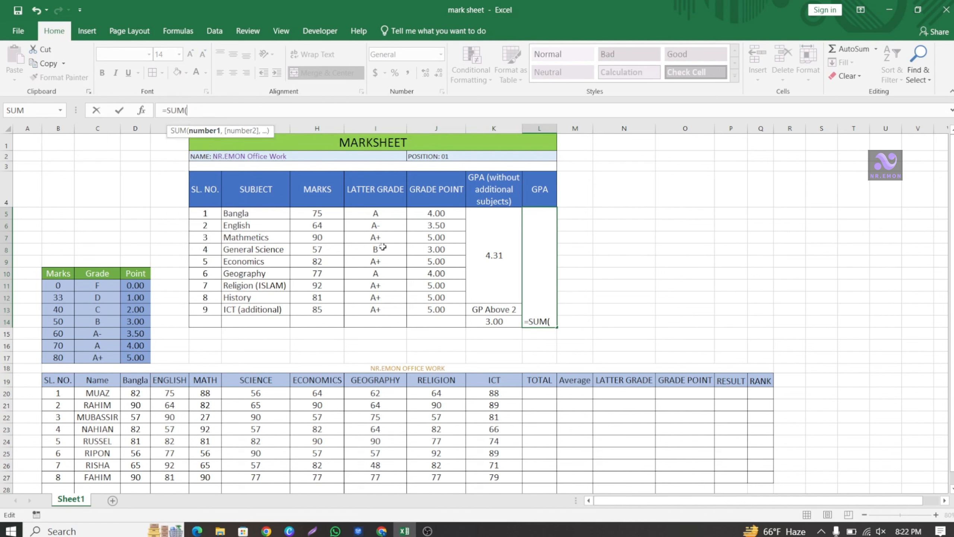
left_click_drag(426, 213, 442, 299)
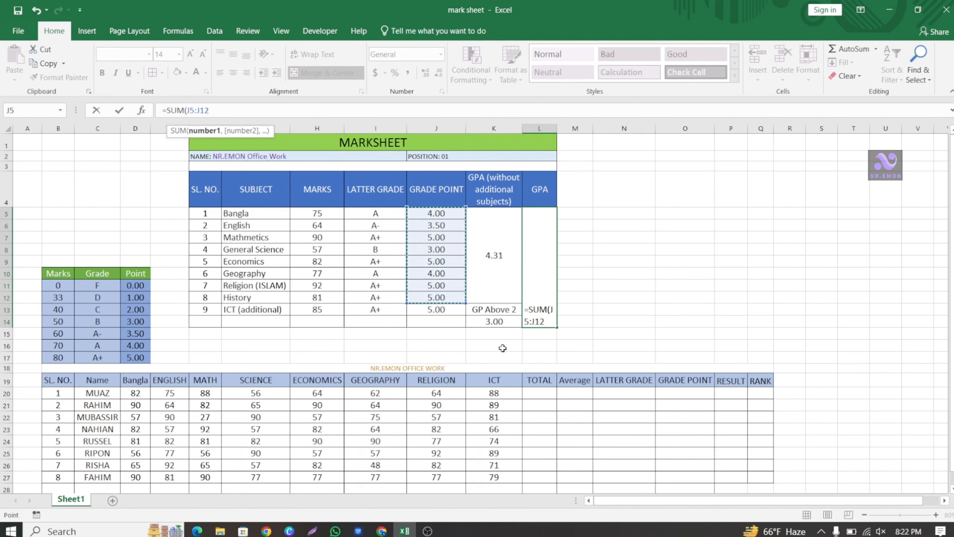
type(",")
left_click(508, 321)
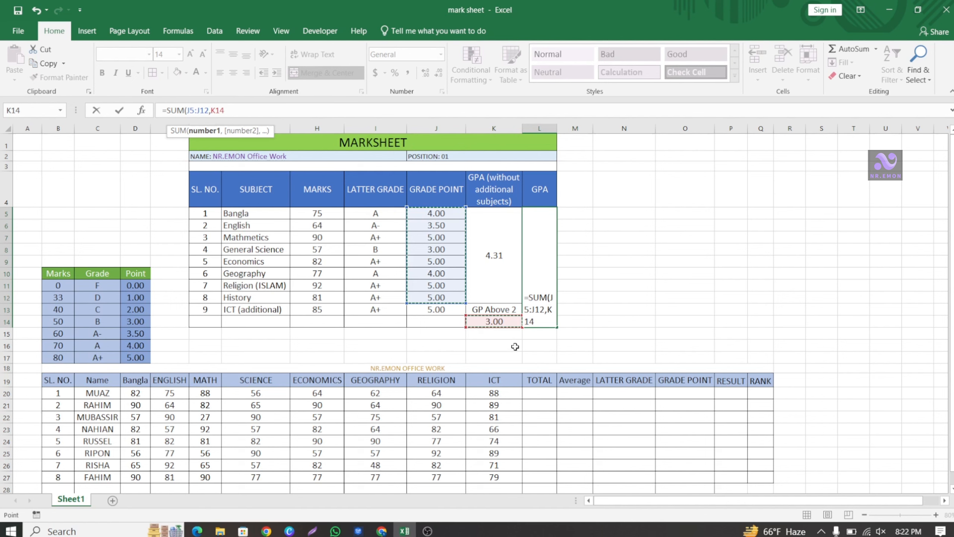
type(")/8")
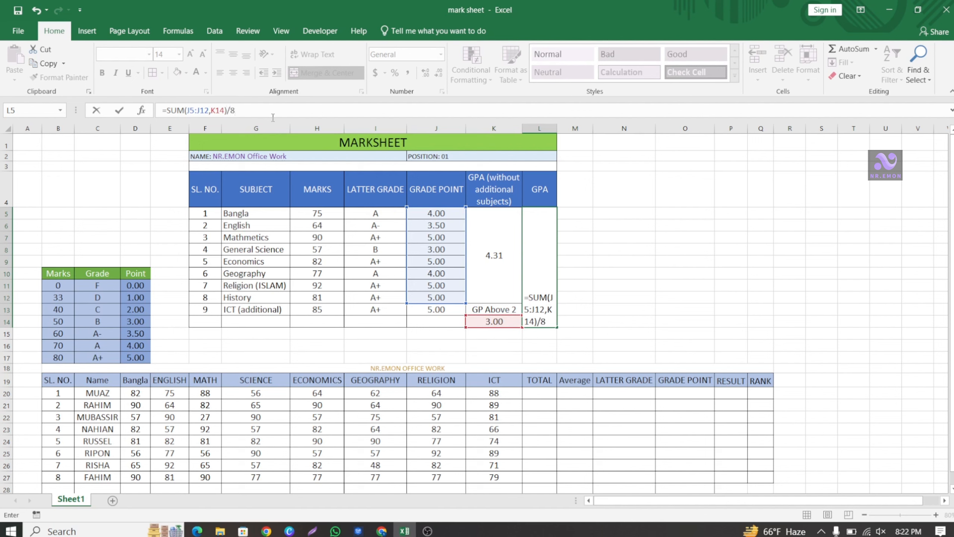
key("Return")
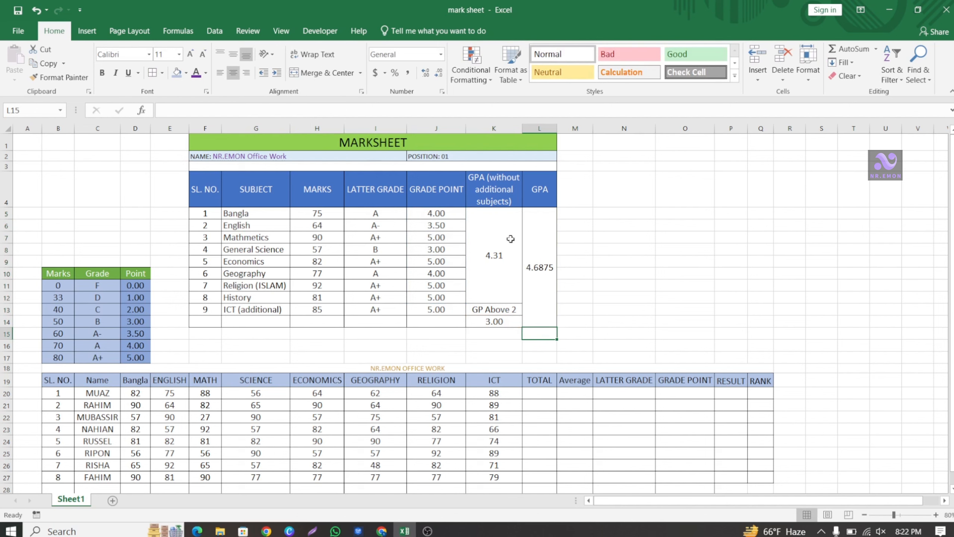
- Apply the Number format to the GPA in merged cell L5
left_click(536, 270)
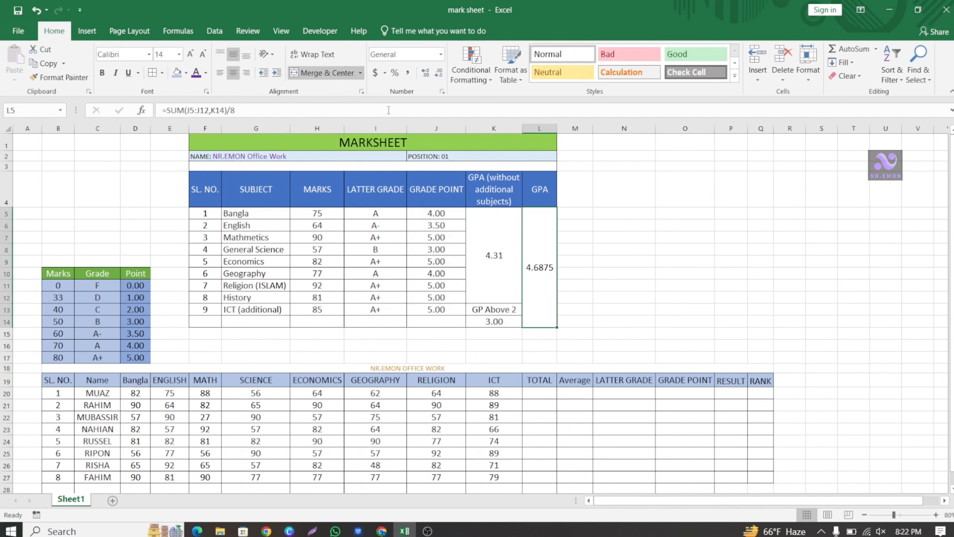
left_click(441, 55)
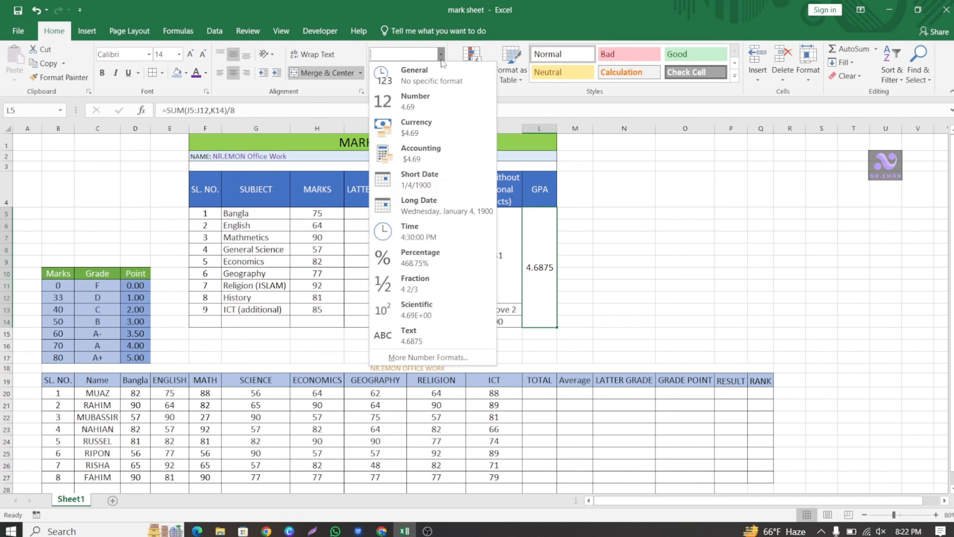
left_click(423, 105)
left_click(616, 309)
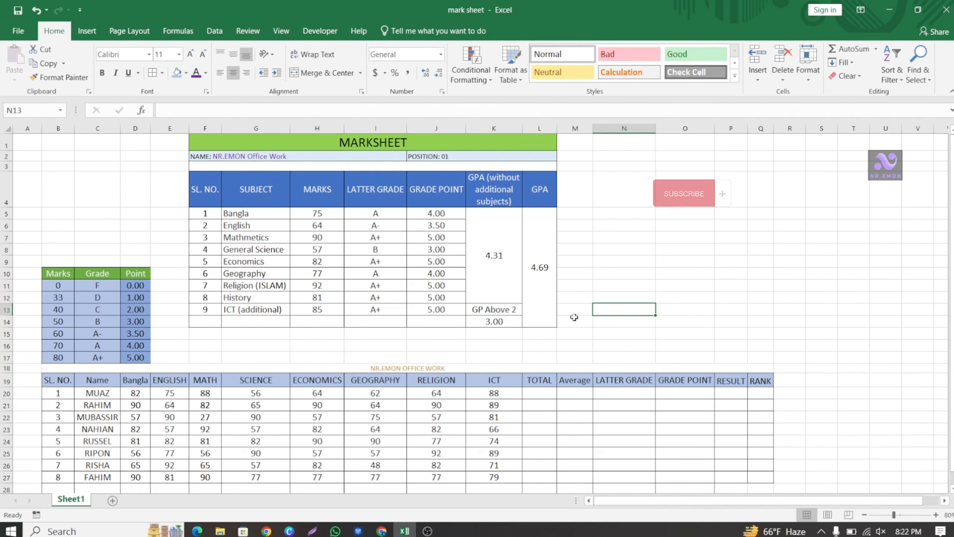
- Total the first student's marks in L20 with =SUM(D20:K20) and fill the formula down to L27
scroll(574, 317, "down", 1)
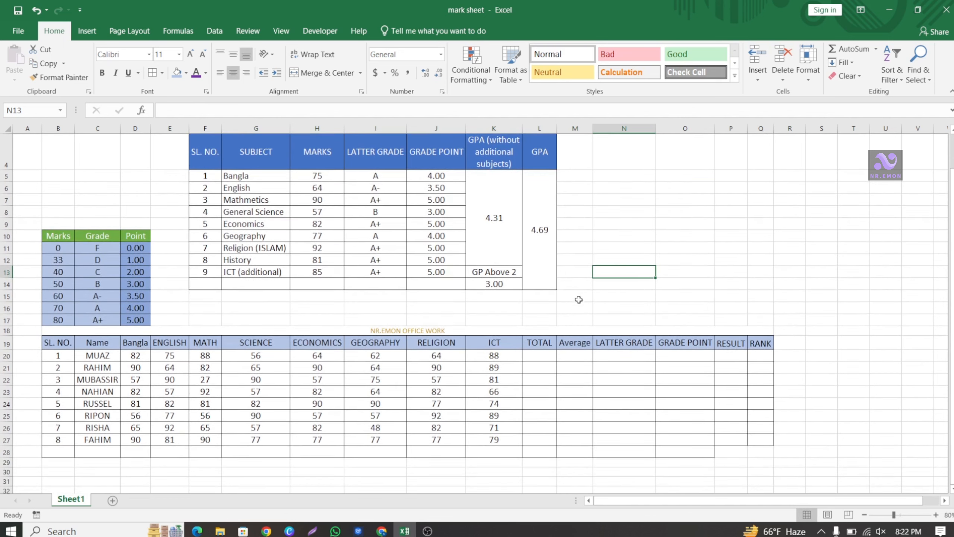
scroll(578, 299, "down", 1)
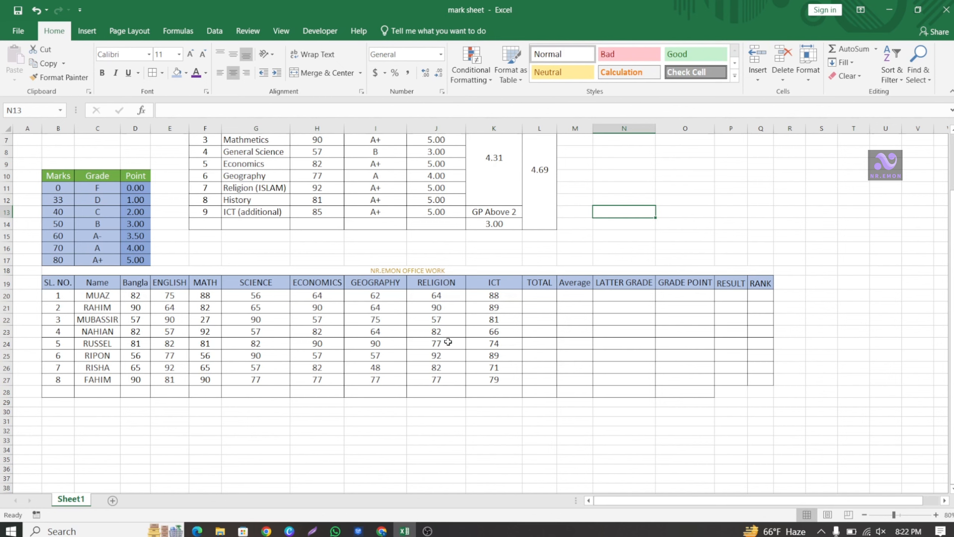
left_click(544, 298)
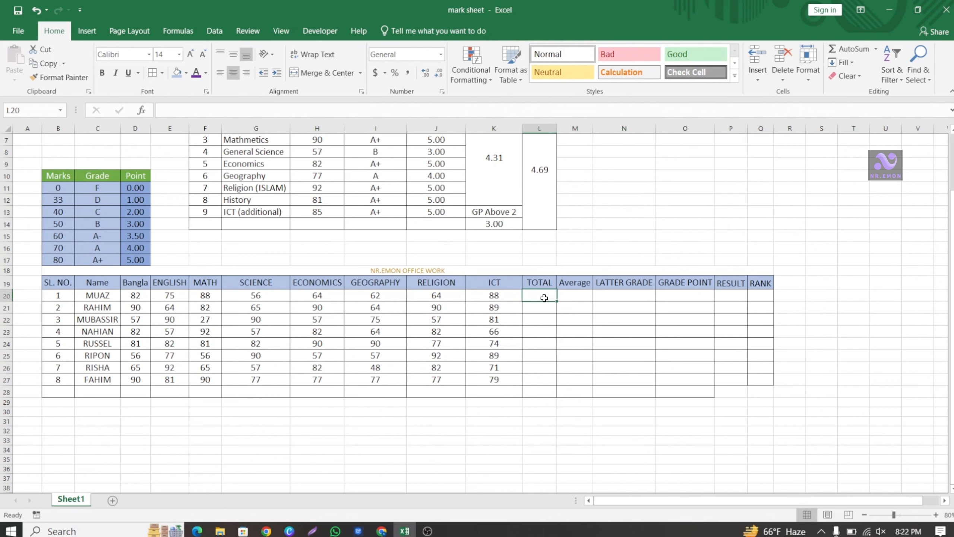
left_click(376, 110)
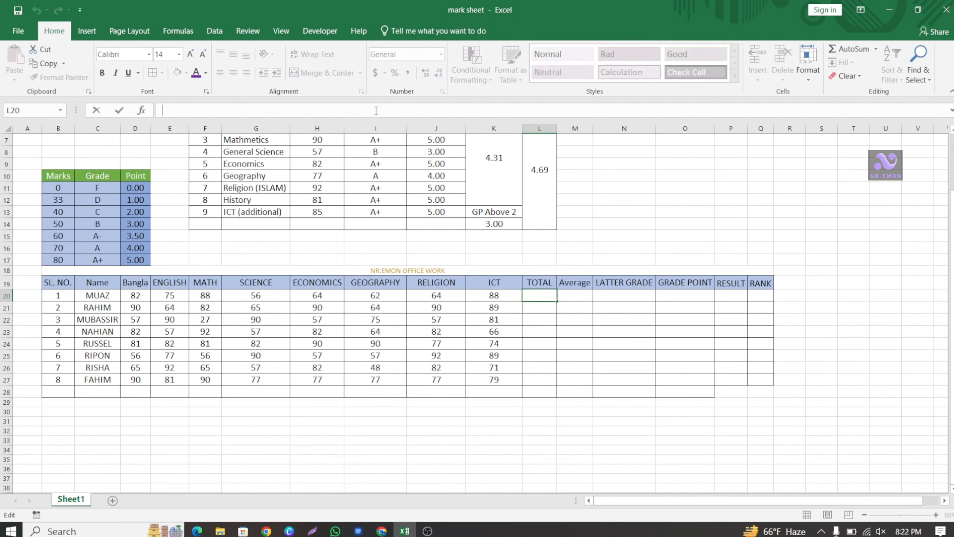
type("=sum")
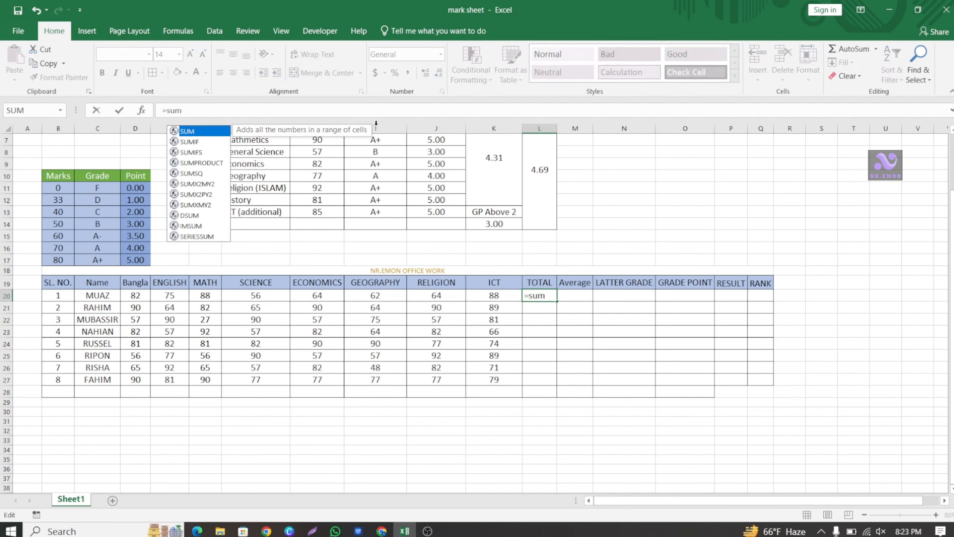
double_click(198, 131)
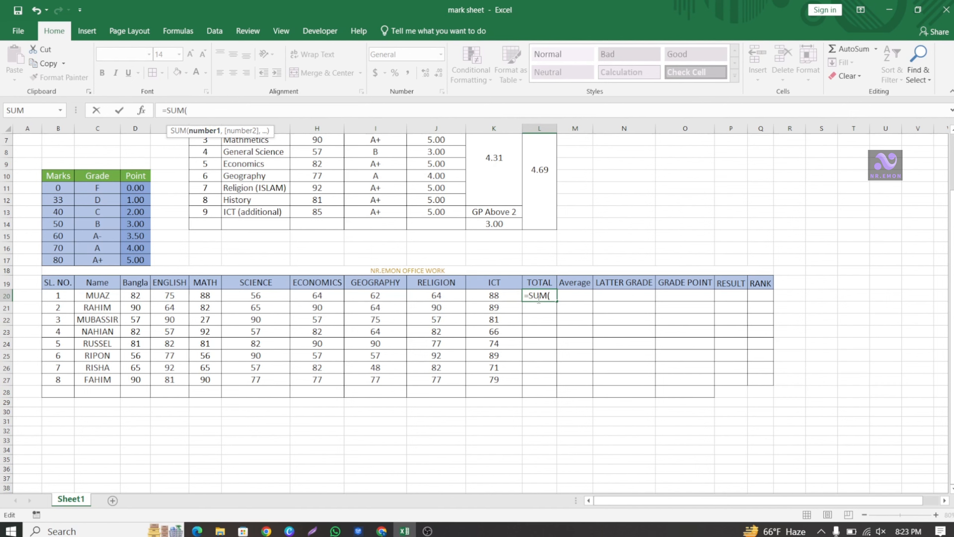
left_click_drag(135, 297, 489, 297)
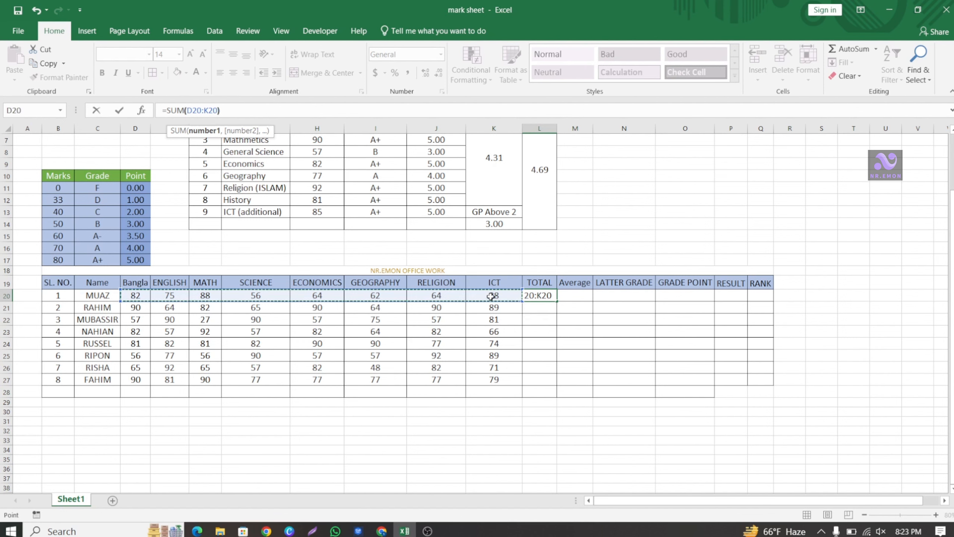
type(")")
key("Return")
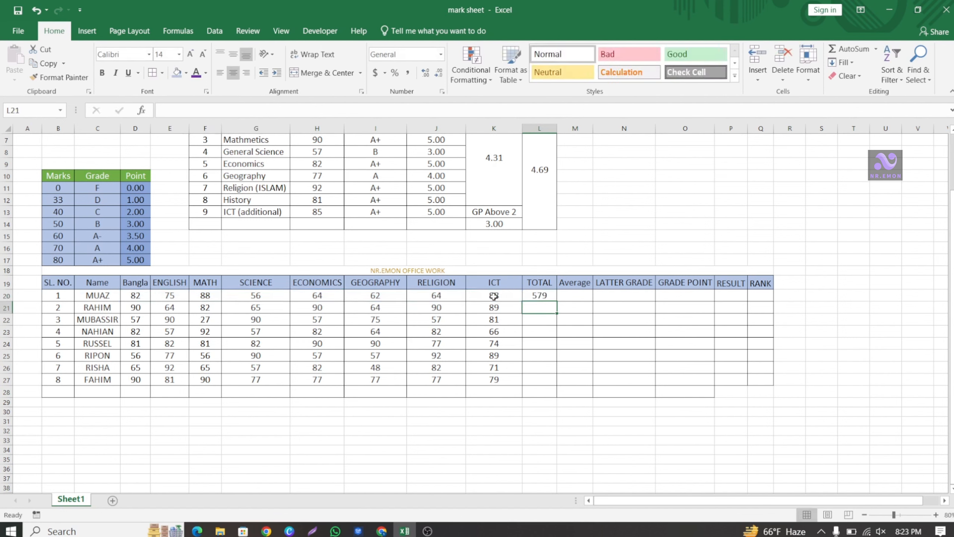
left_click(550, 296)
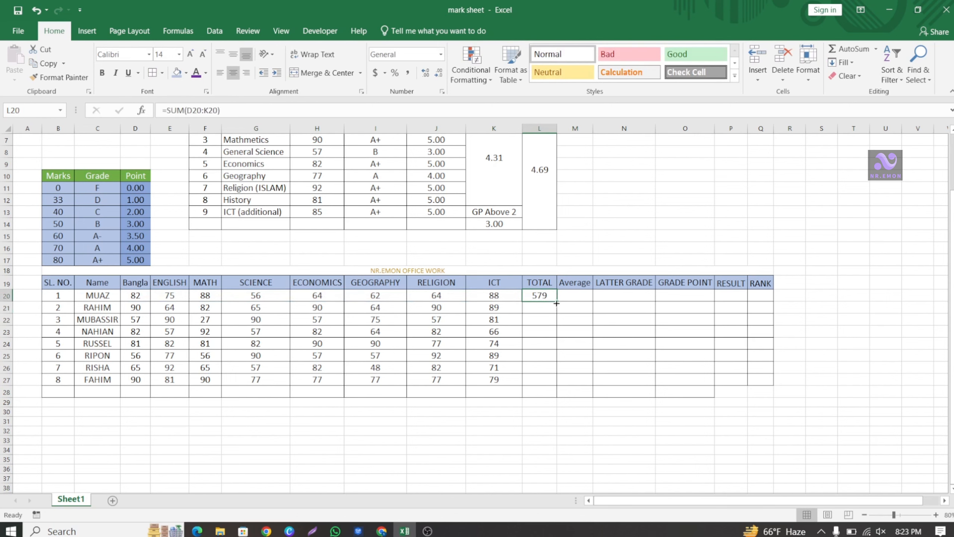
left_click_drag(556, 302, 555, 383)
- Average the first student's marks in M20 with =AVERAGE(D20:K20) and fill the formula down to M27
left_click(572, 296)
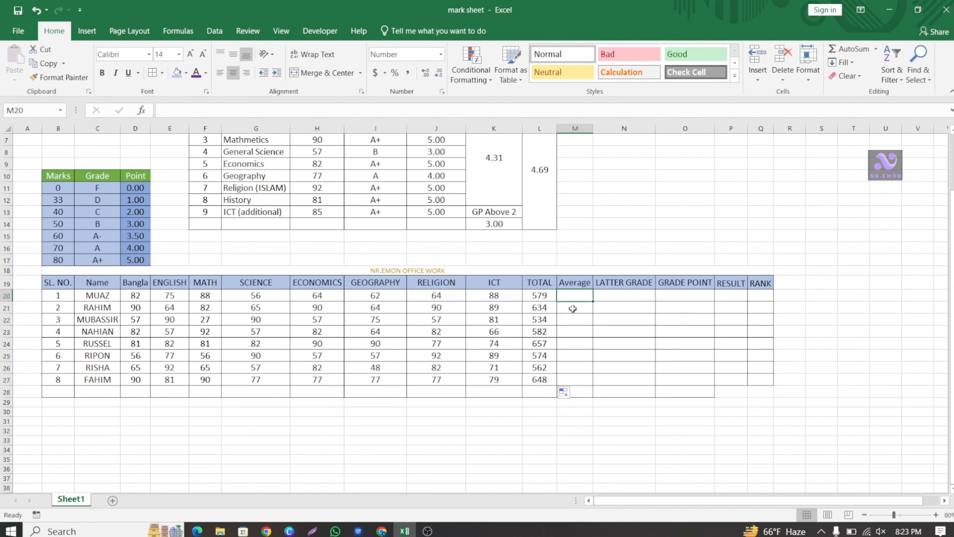
left_click(202, 111)
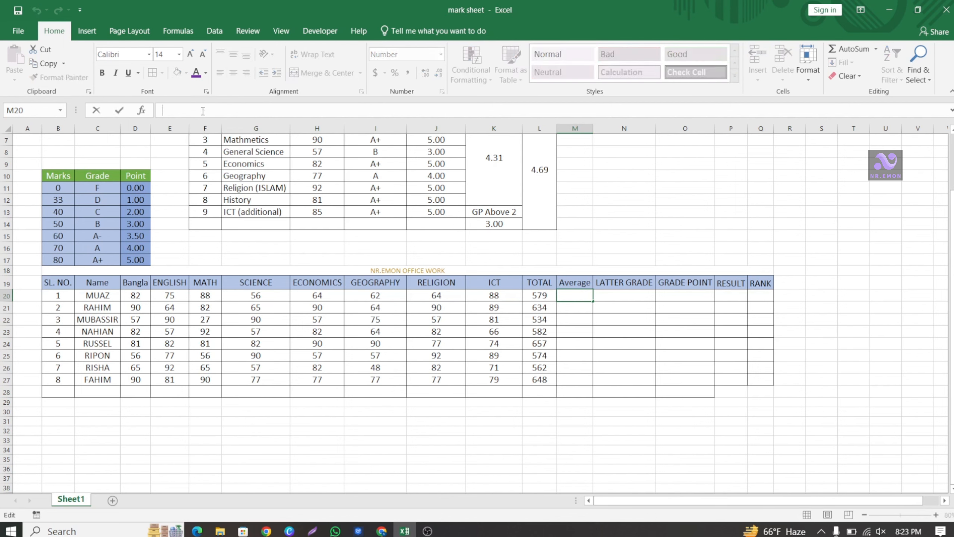
type("=ave")
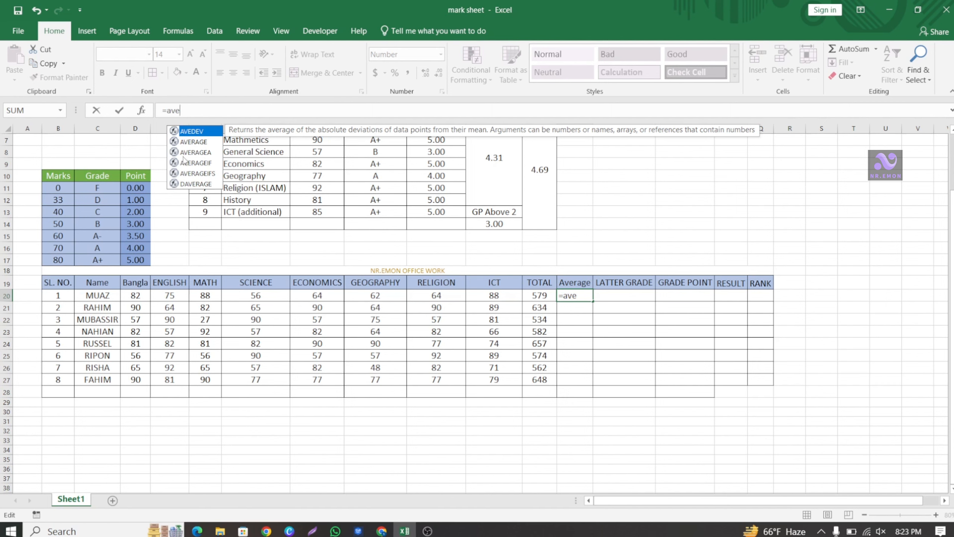
double_click(197, 143)
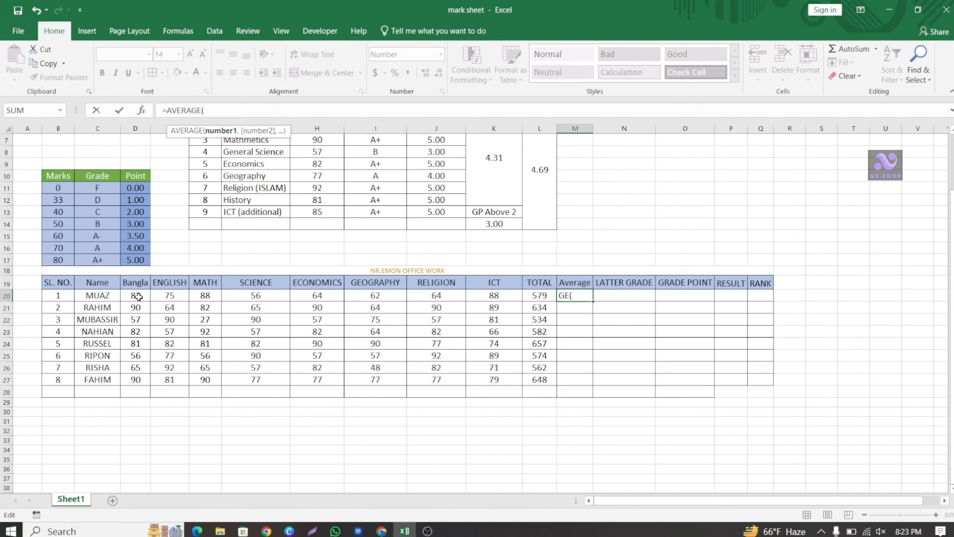
left_click_drag(136, 296, 489, 292)
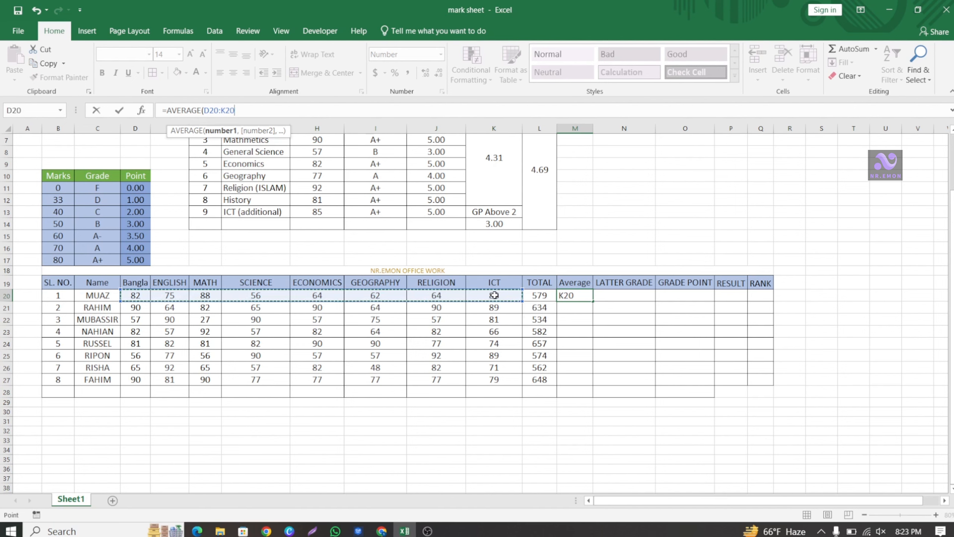
type(")")
key("Return")
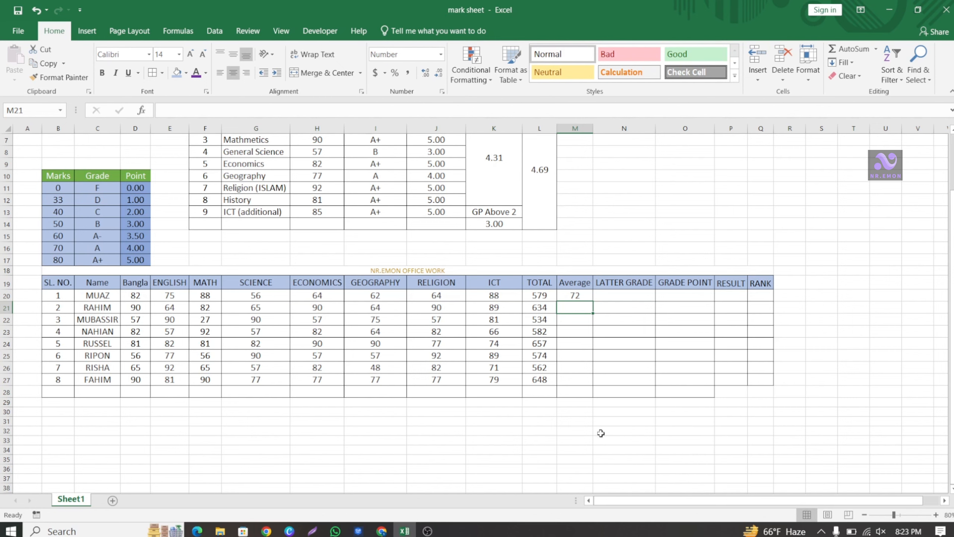
left_click(576, 295)
left_click_drag(593, 299, 593, 384)
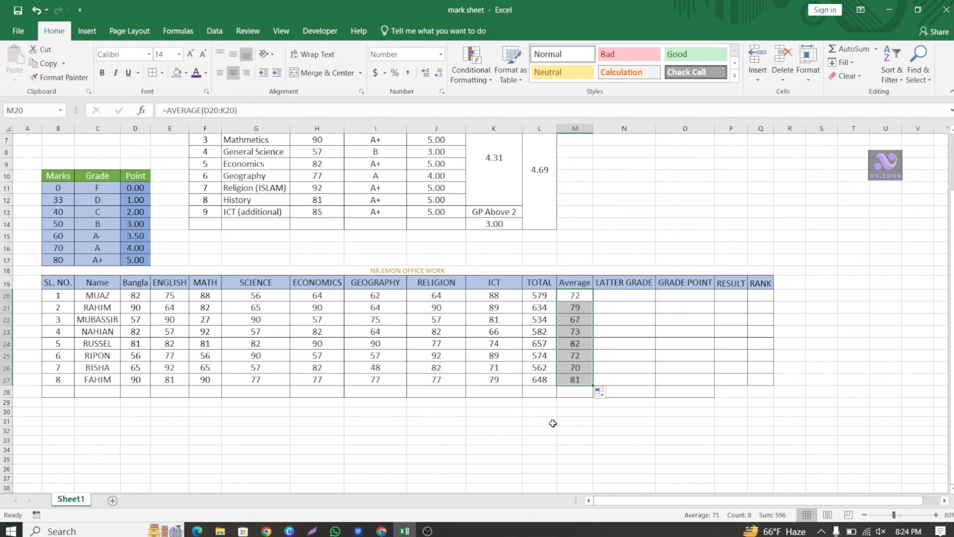
left_click(568, 402)
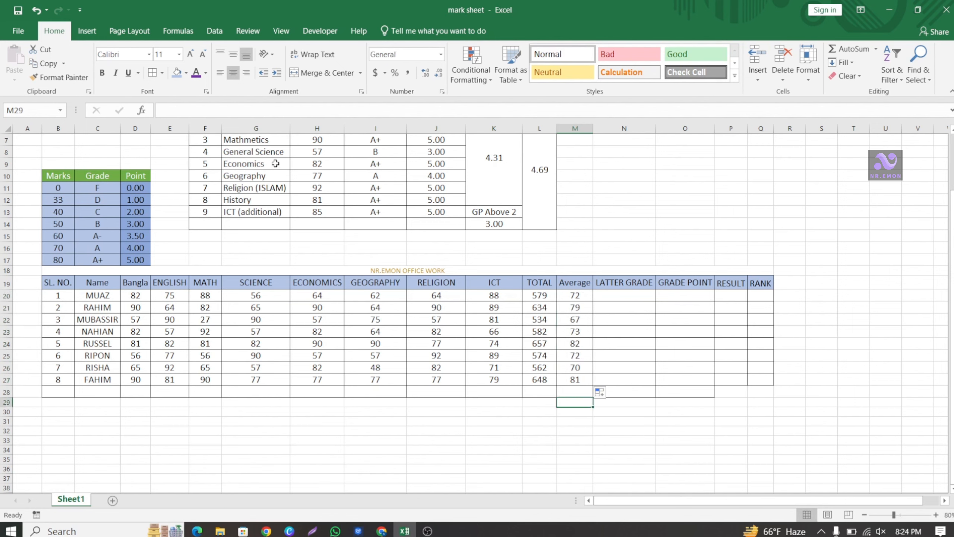
- Look up the first student's letter grade in N20 with =LOOKUP(M20,$B$11:$B$17,$C$11:$C$17) and fill the formula down to N27
double_click(623, 295)
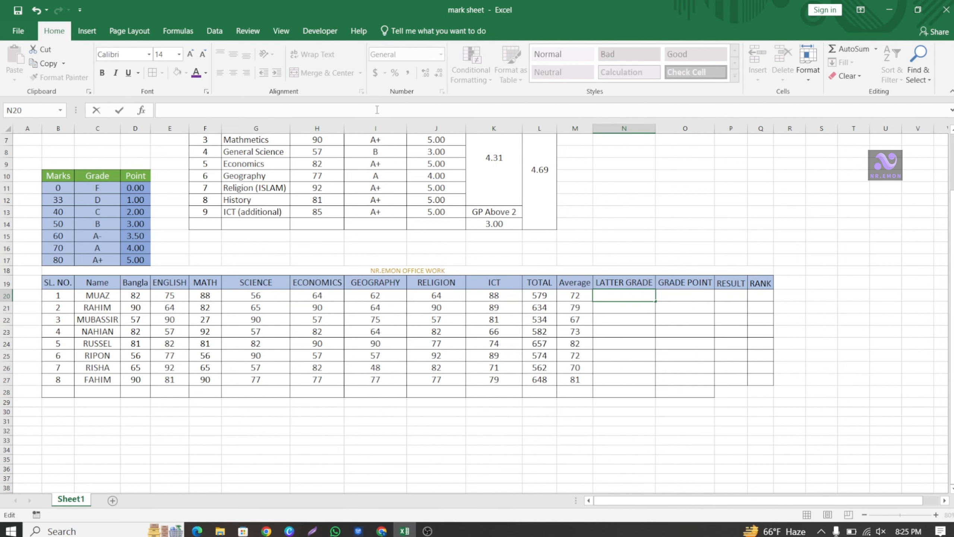
type("=loo")
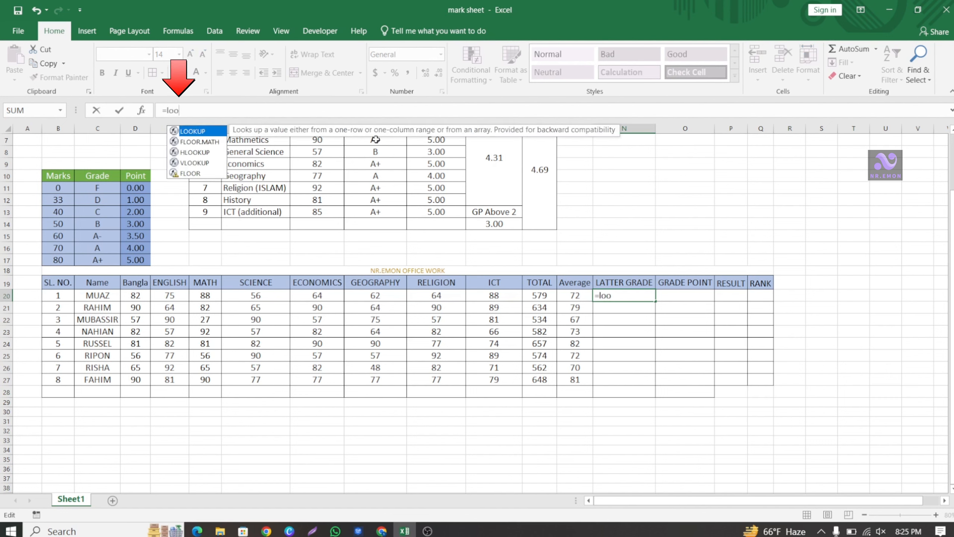
double_click(192, 131)
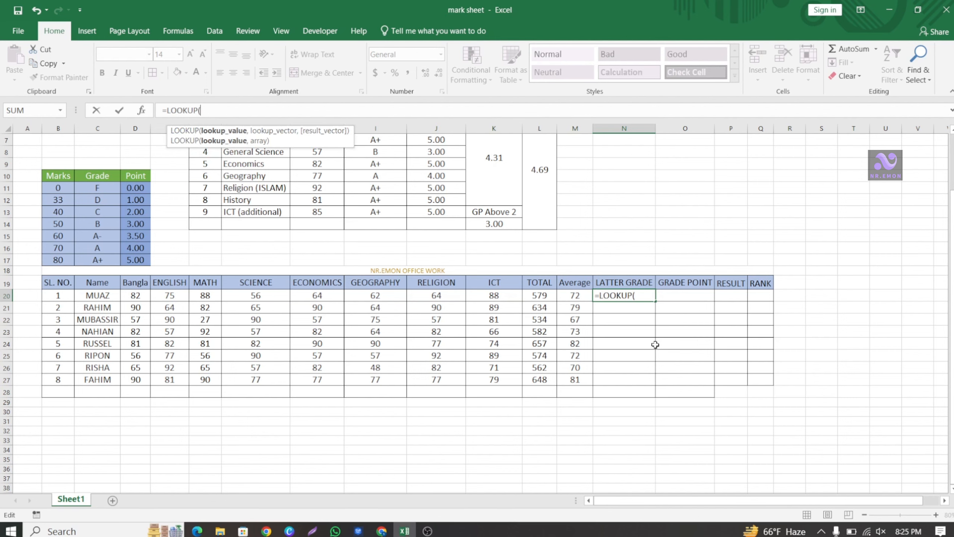
left_click(572, 296)
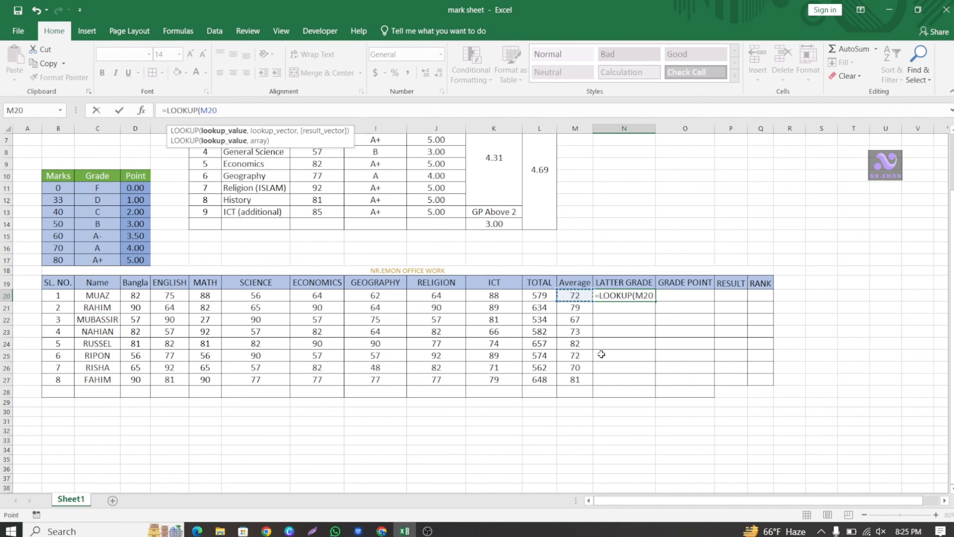
type(",")
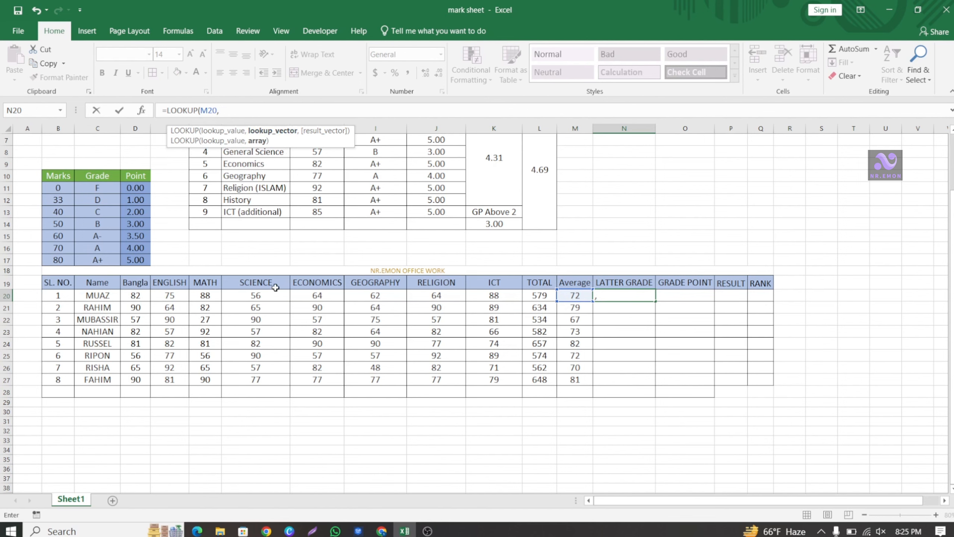
left_click_drag(63, 187, 65, 259)
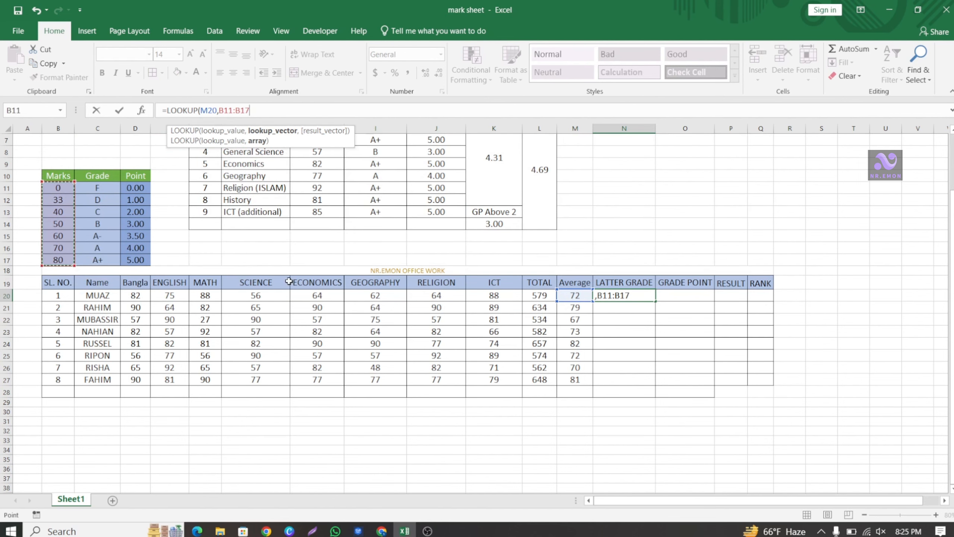
key("F4")
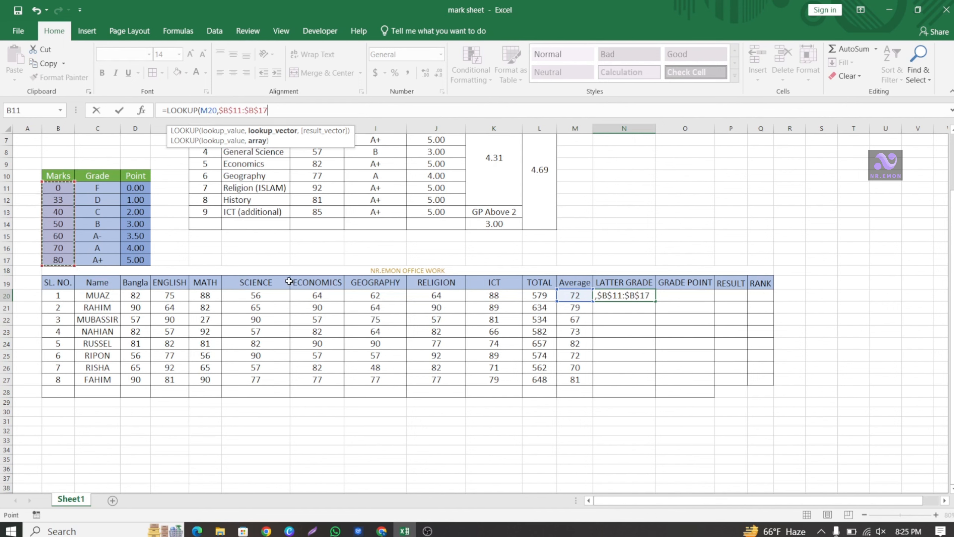
type(",")
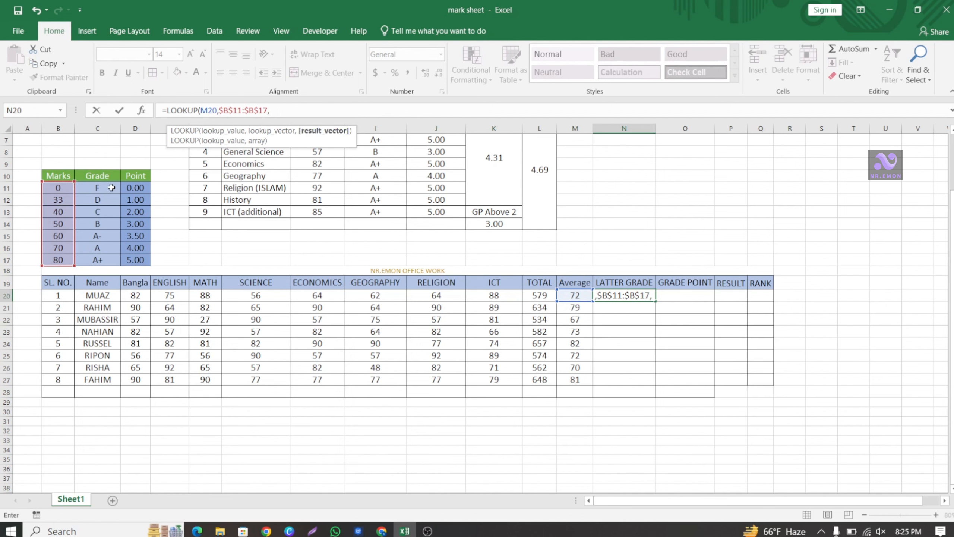
left_click_drag(111, 188, 109, 259)
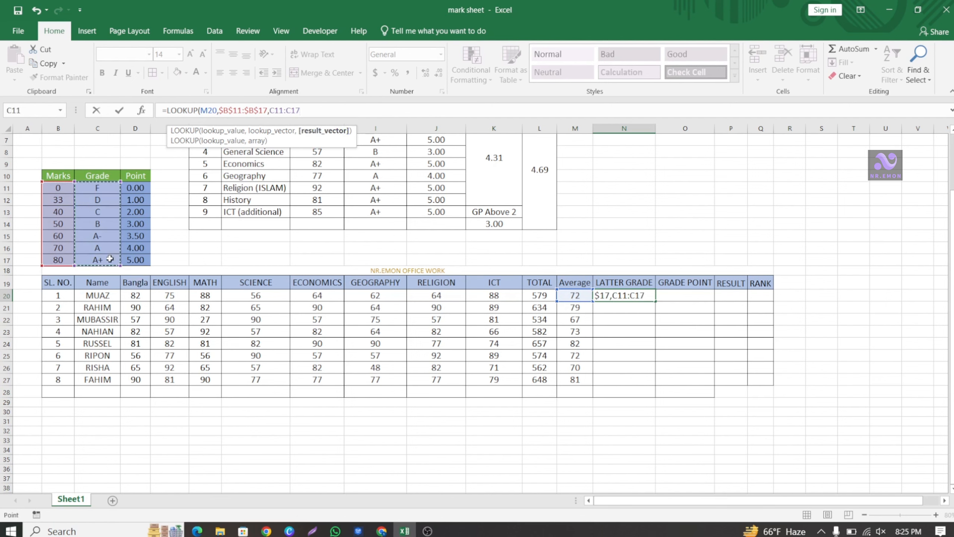
key("F4")
type(")")
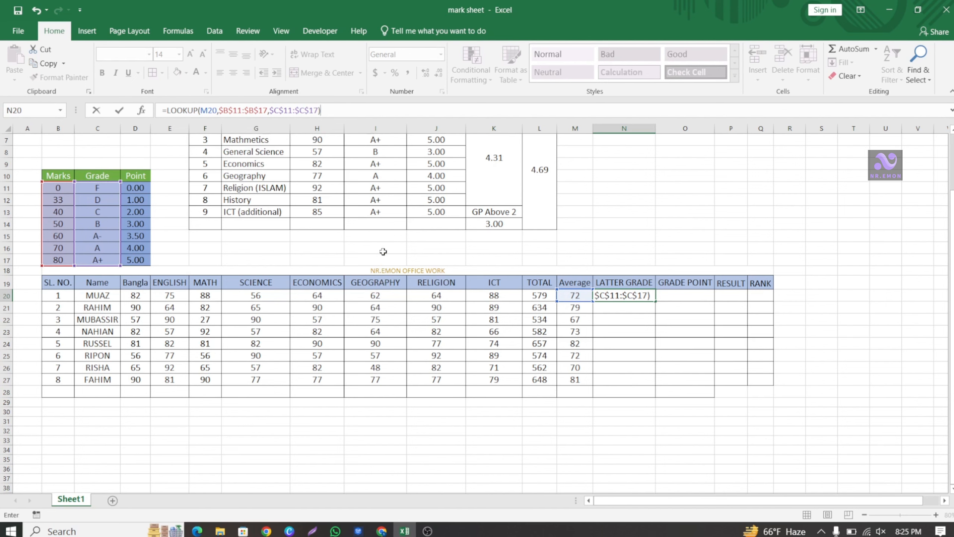
key("Return")
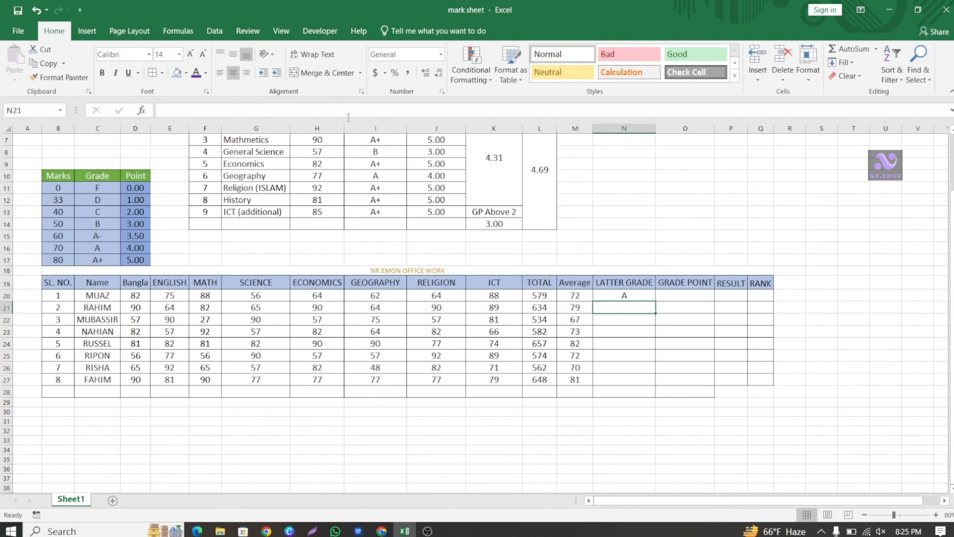
left_click(641, 294)
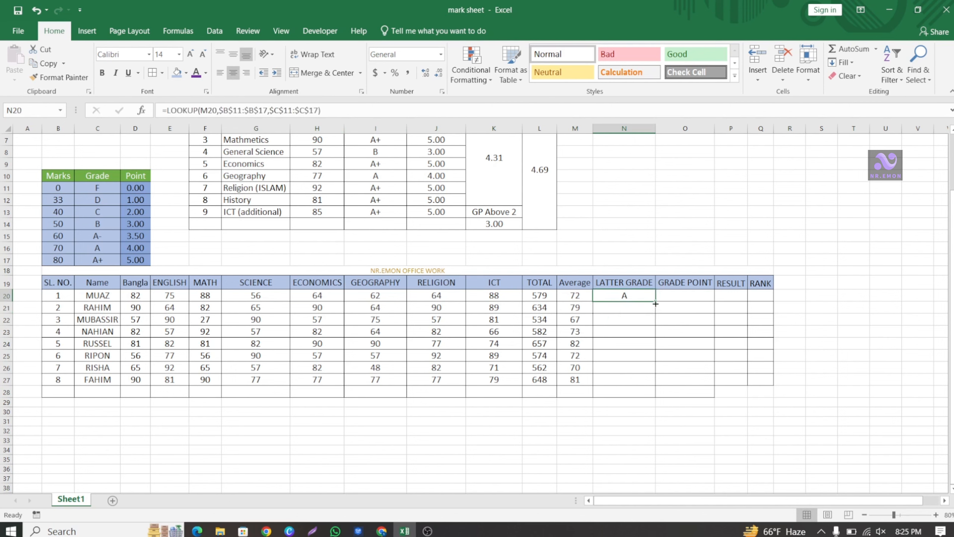
left_click_drag(654, 301, 661, 382)
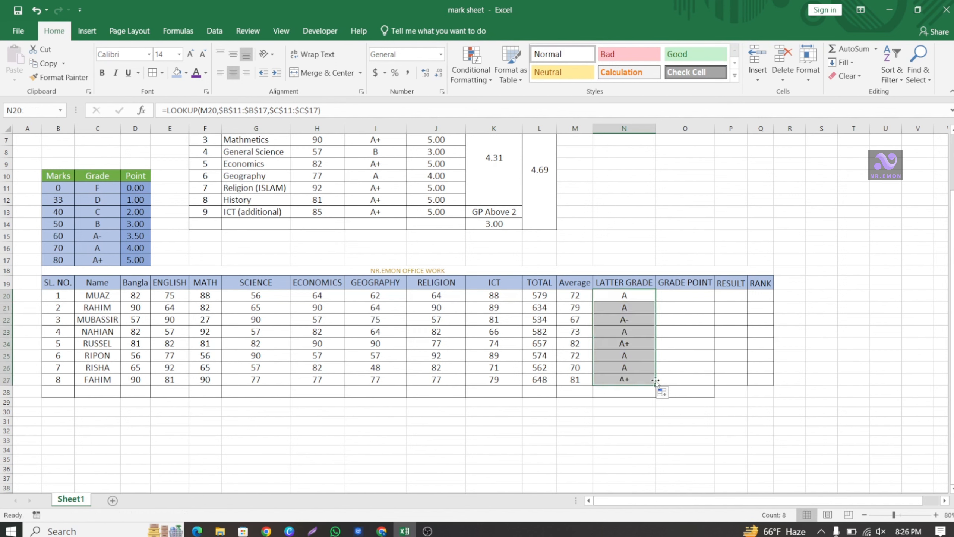
- Look up the first student's grade point in O20 with =LOOKUP(M20,$B$11:$B$17,$D$11:$D$17) and fill the formula down to O27
left_click(687, 296)
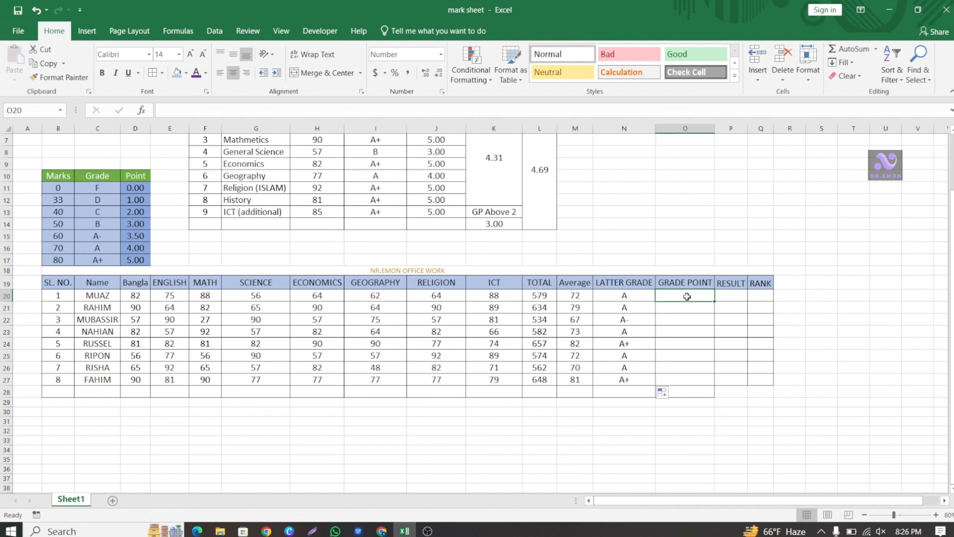
left_click(194, 108)
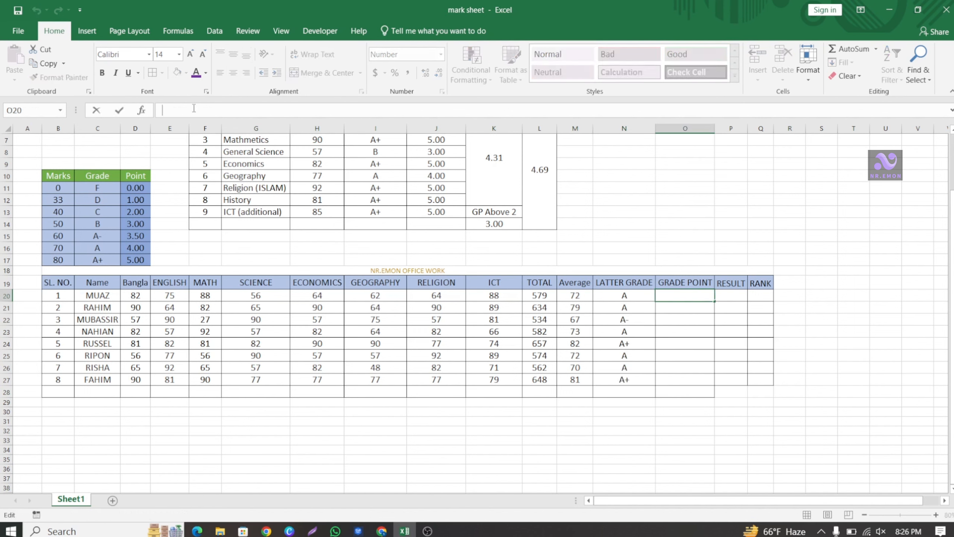
type("=look")
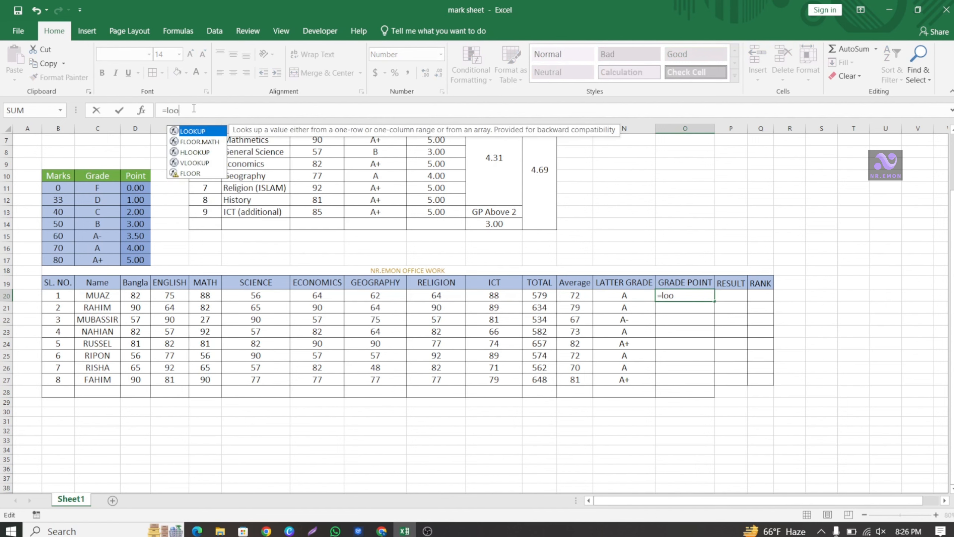
double_click(192, 132)
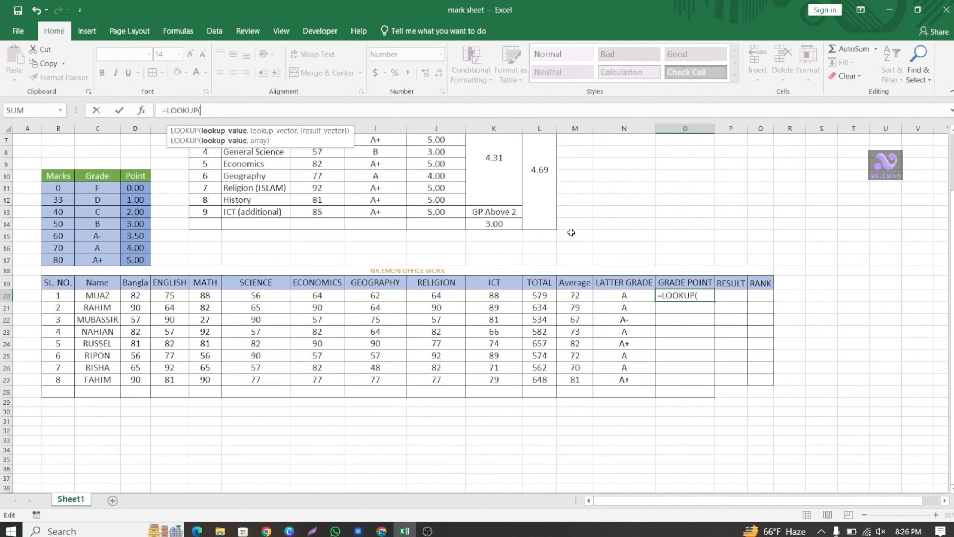
left_click(582, 297)
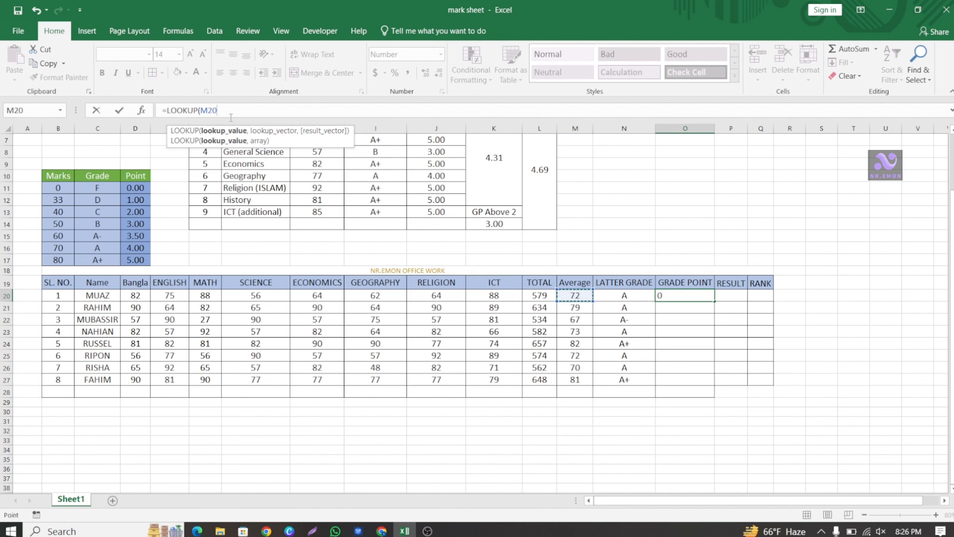
type(",")
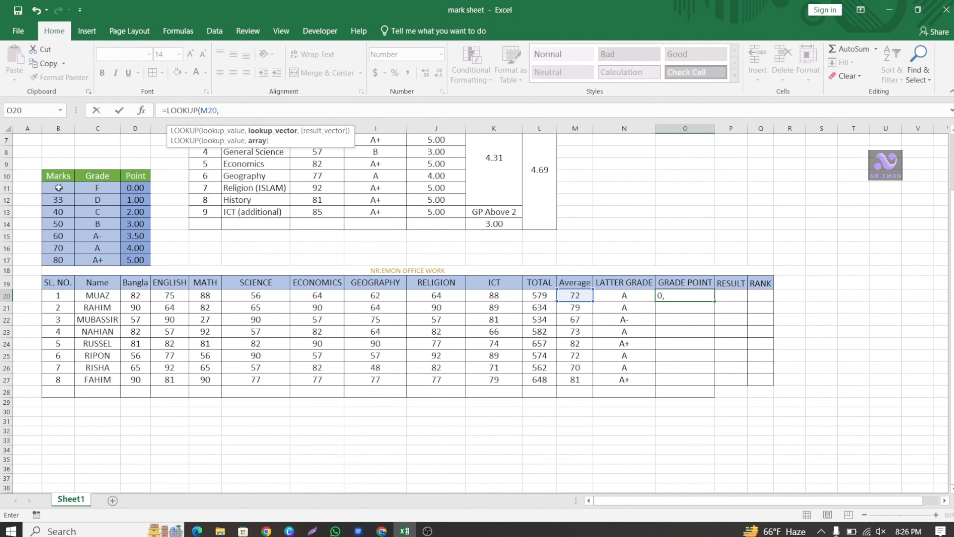
left_click_drag(58, 187, 60, 256)
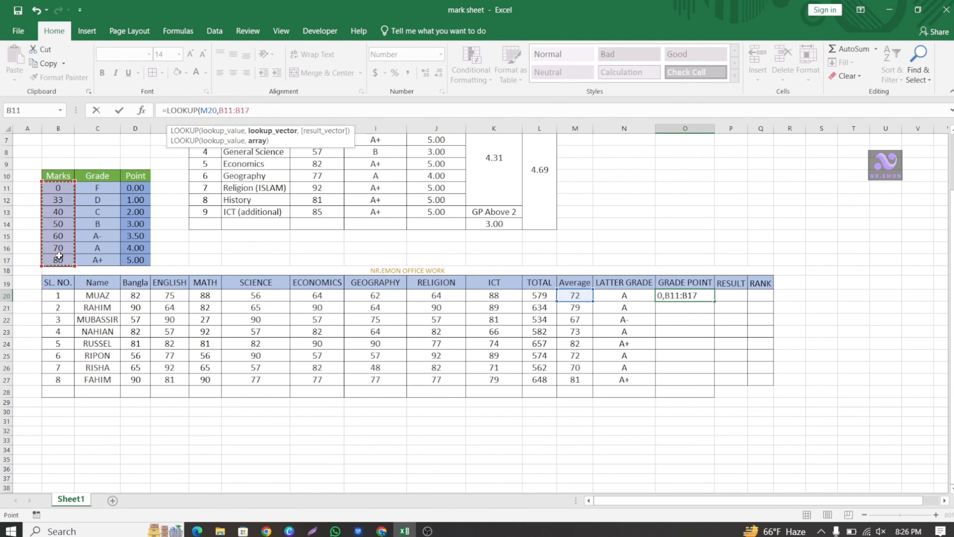
key("F4")
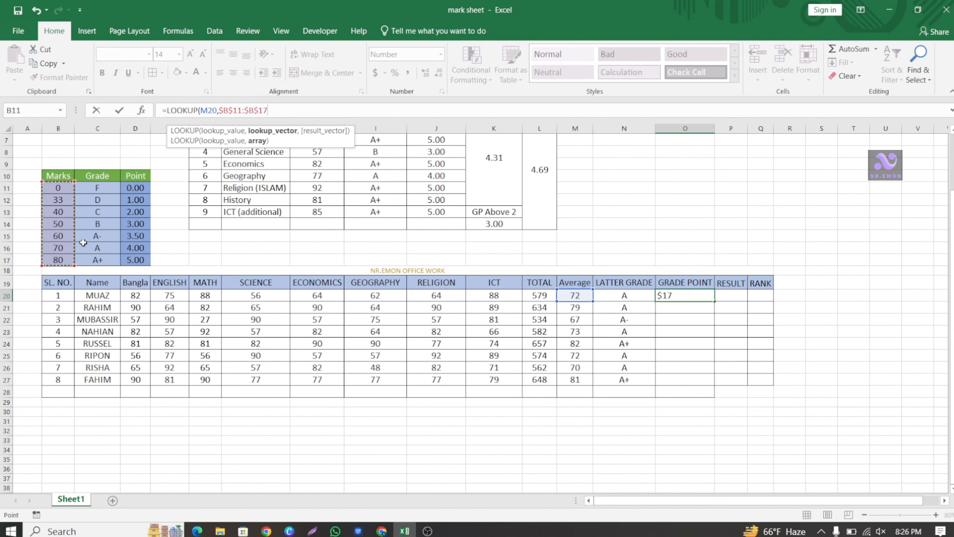
type(",")
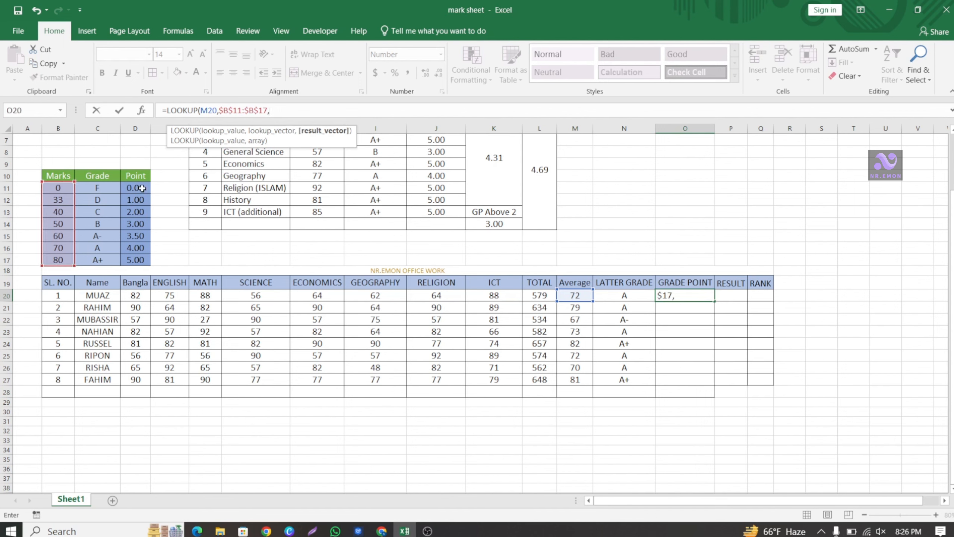
left_click_drag(142, 188, 143, 265)
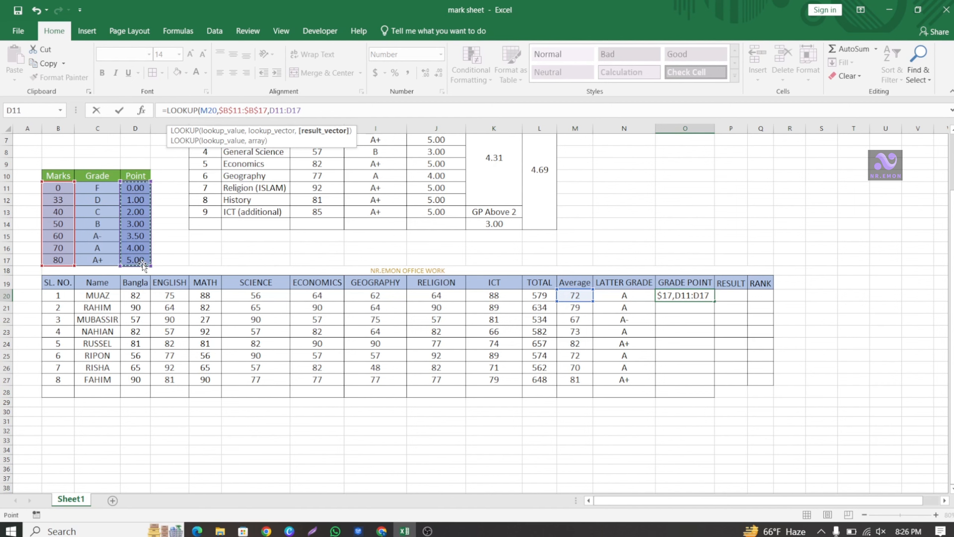
key("F4")
type(")")
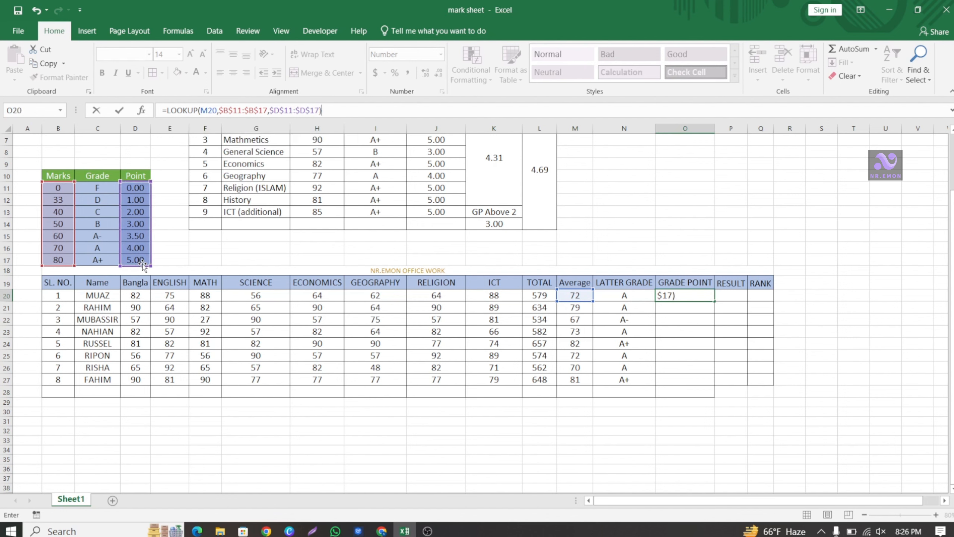
key("Return")
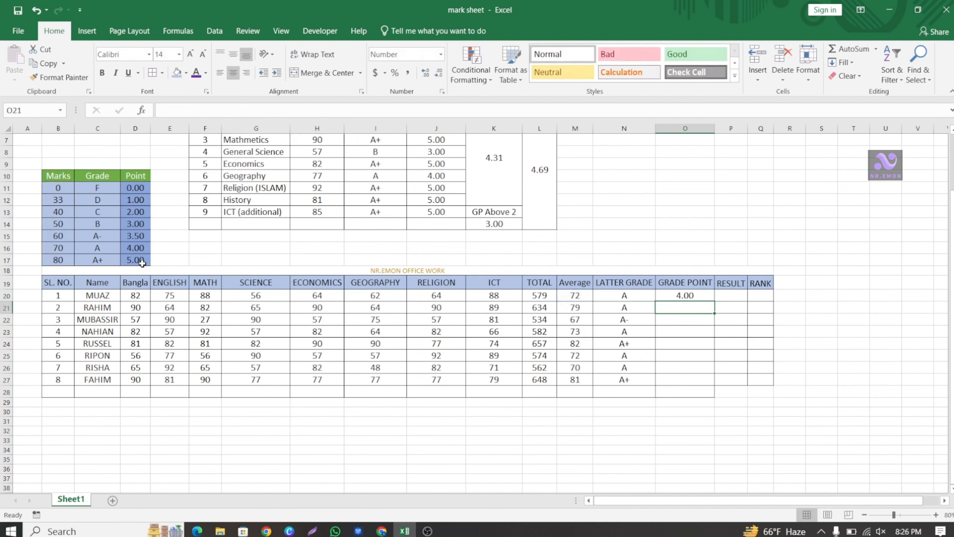
left_click(685, 293)
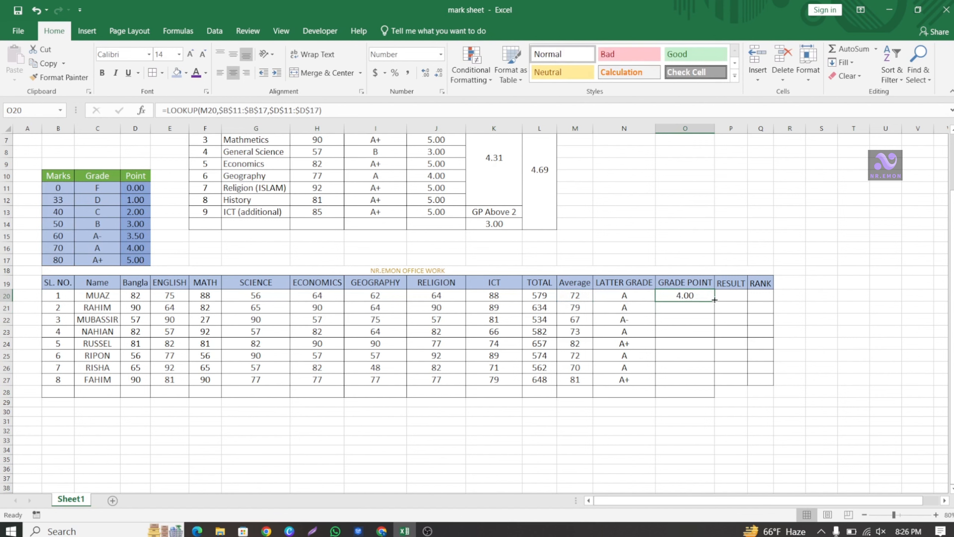
left_click_drag(714, 300, 718, 384)
left_click(736, 422)
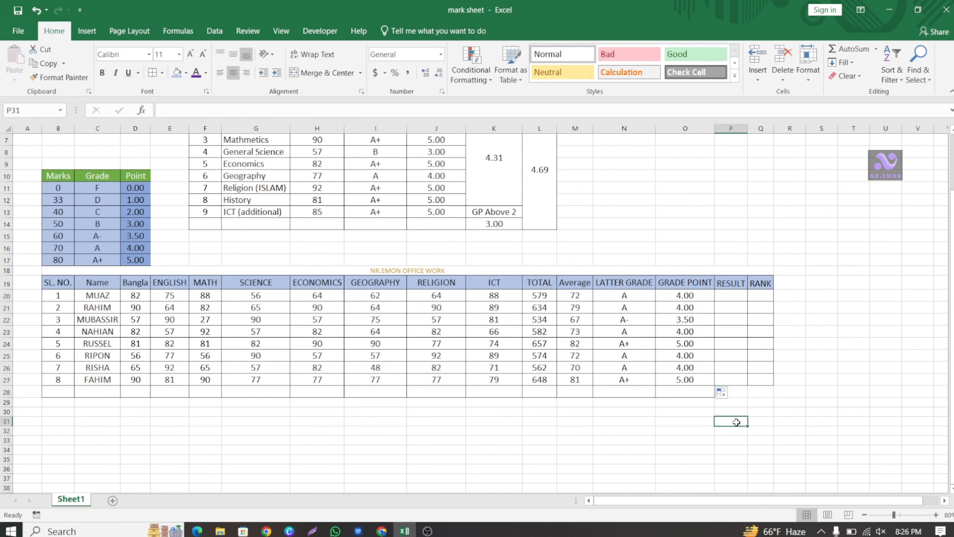
- Work out the first student's result in P20 with =IF(MIN(D20:K20)>33,"PASS","FAIL") and fill the formula down to P27
left_click(734, 295)
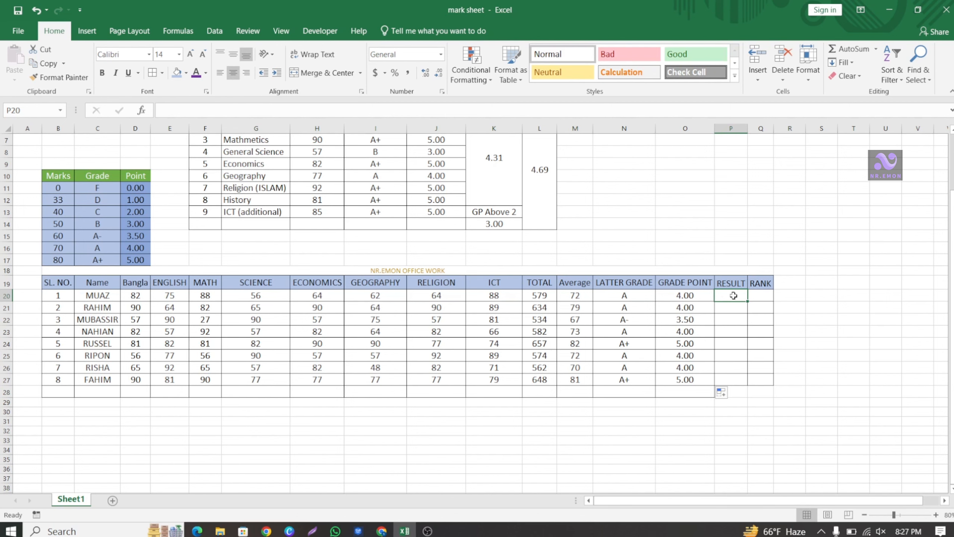
left_click(537, 110)
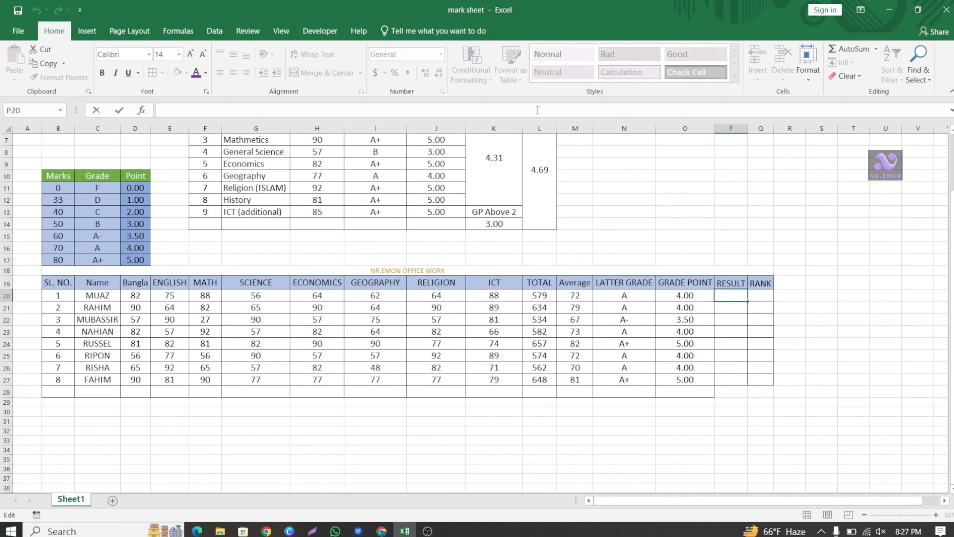
type("=if")
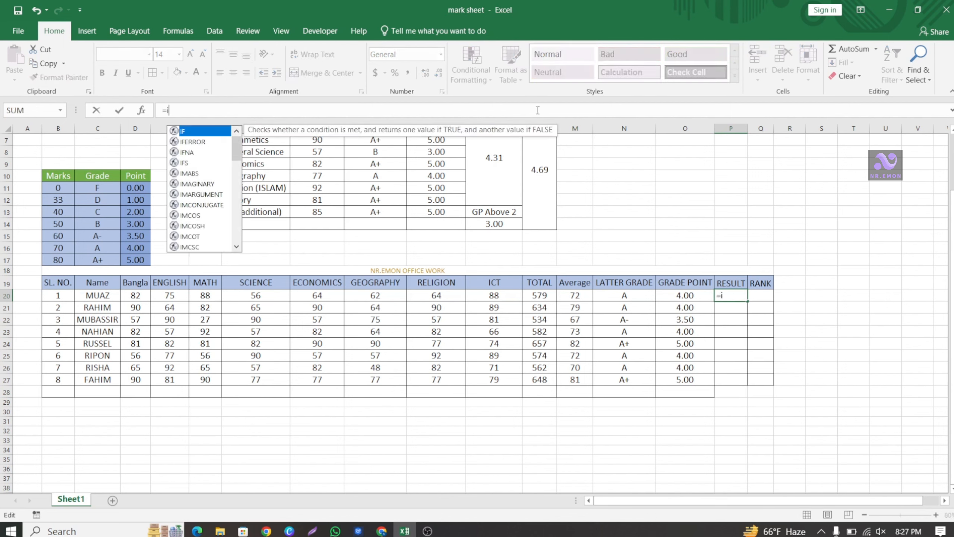
double_click(190, 131)
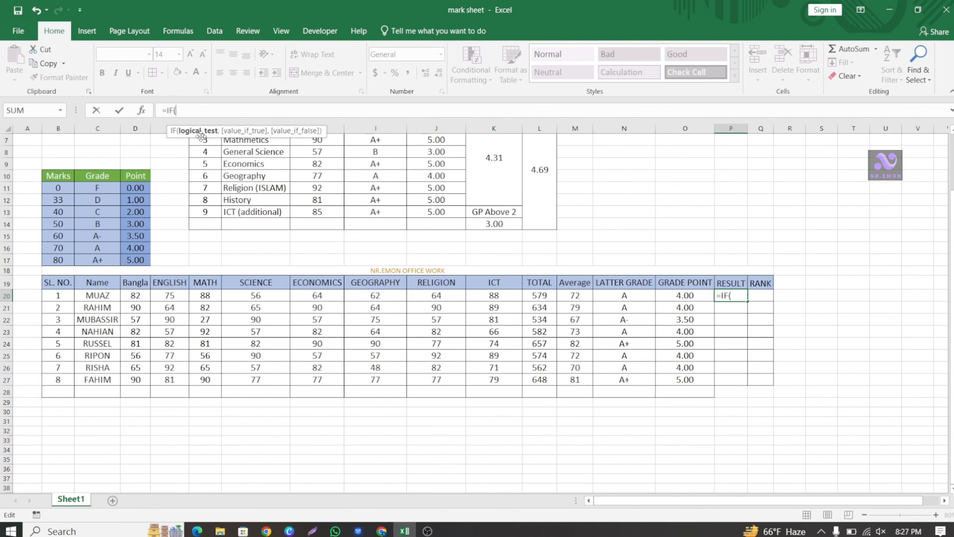
type("MIN")
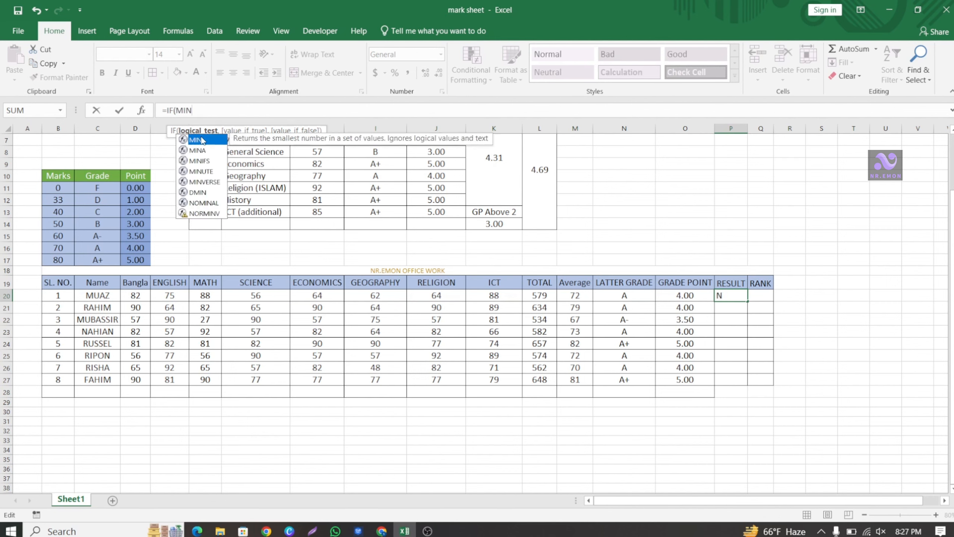
double_click(202, 140)
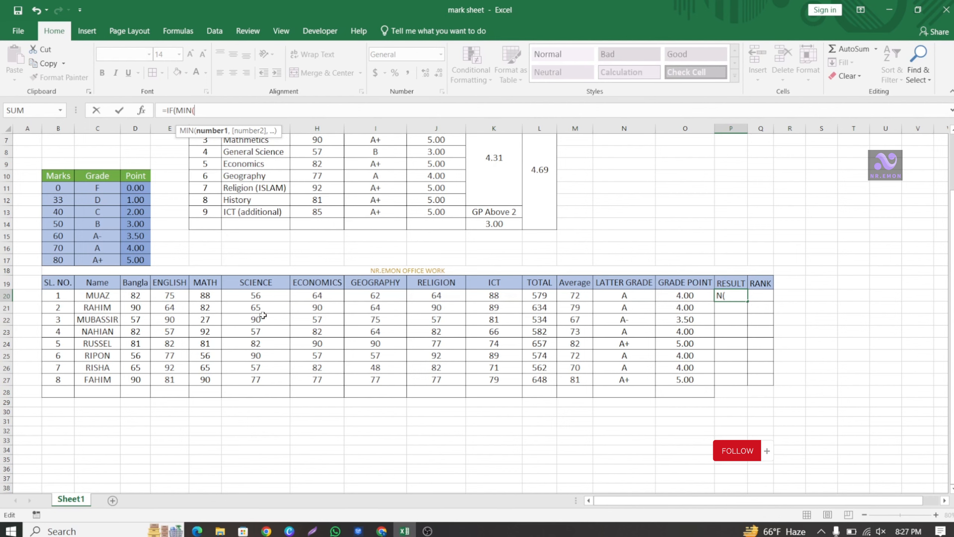
left_click_drag(135, 297, 484, 296)
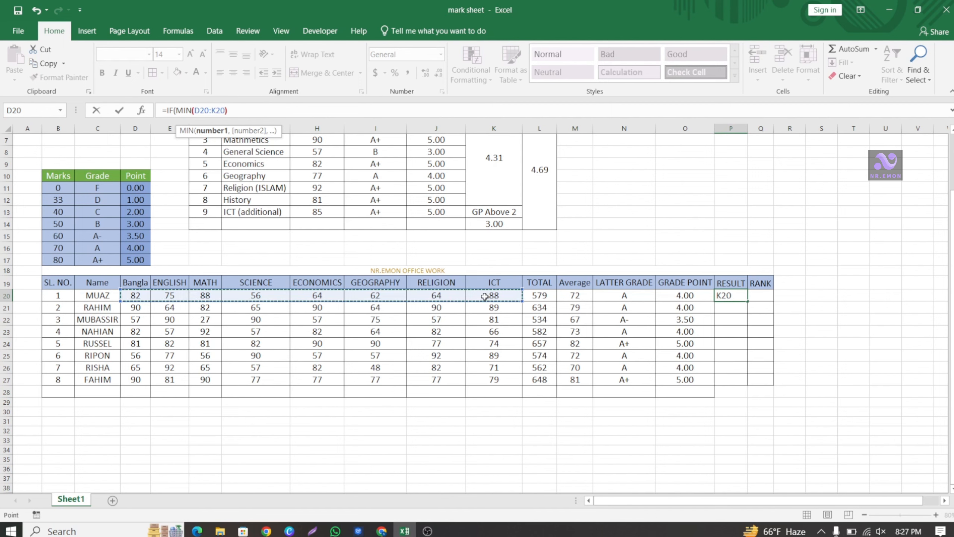
type(")")
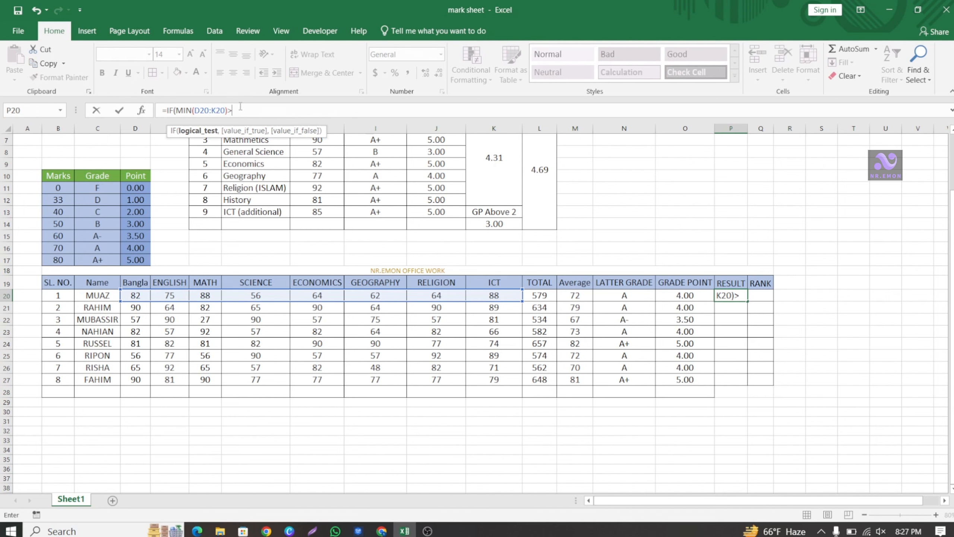
type("33,")
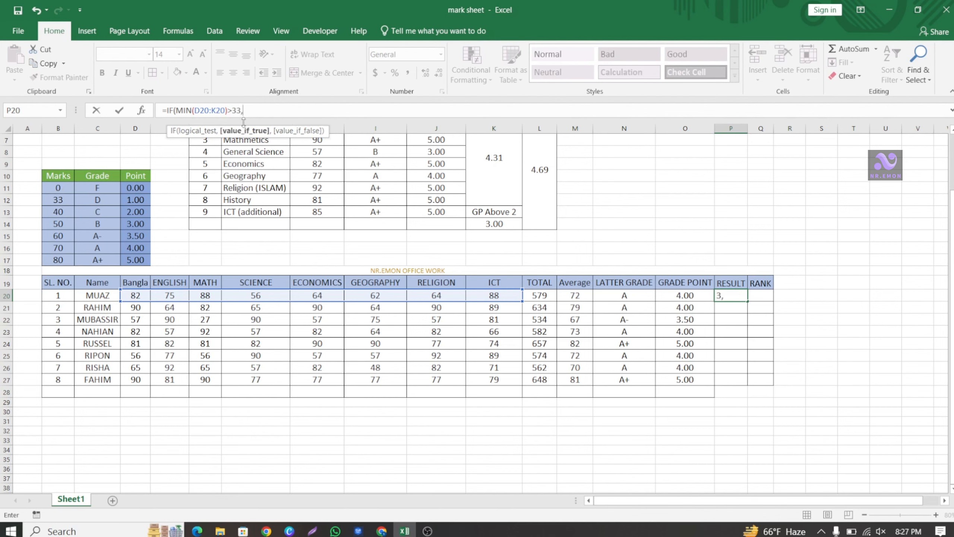
type("\"PASS\",")
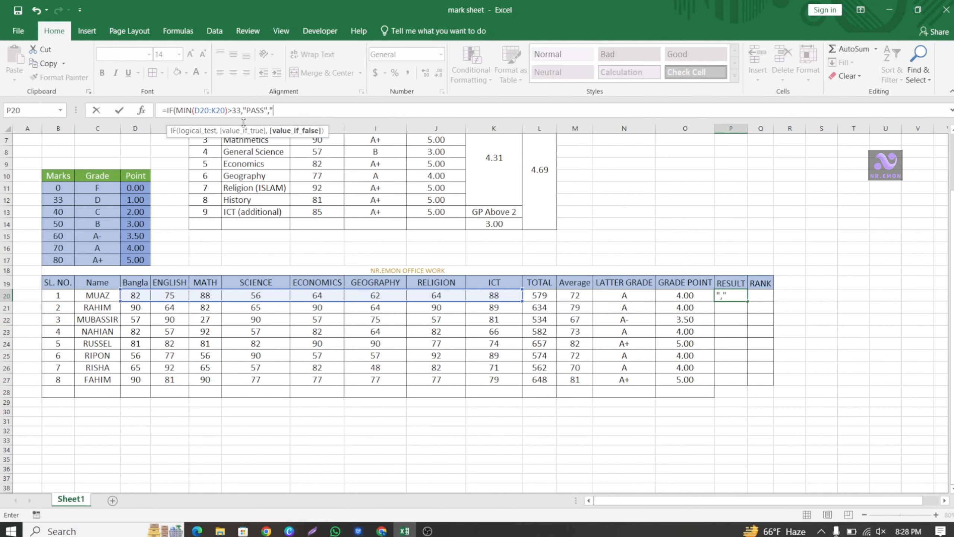
type("\"FAIL\")")
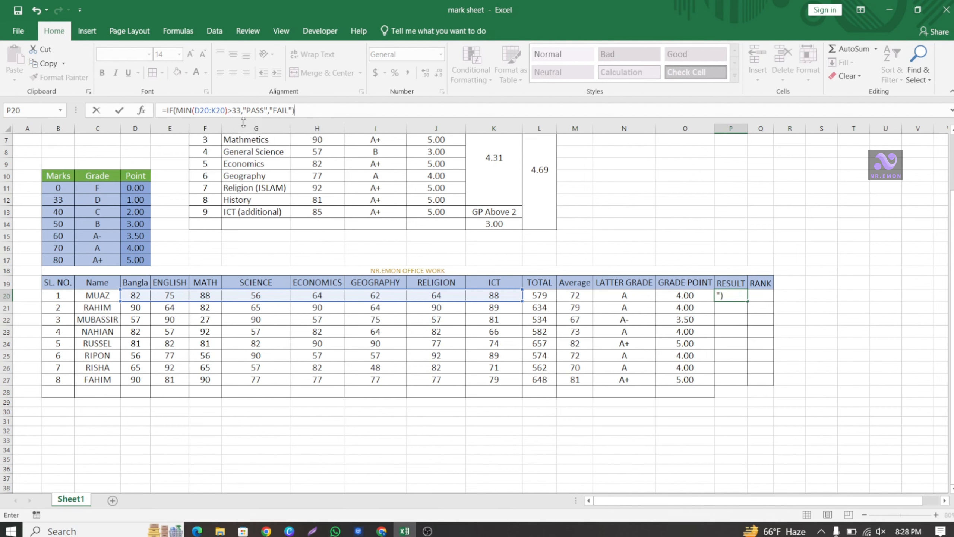
key("Return")
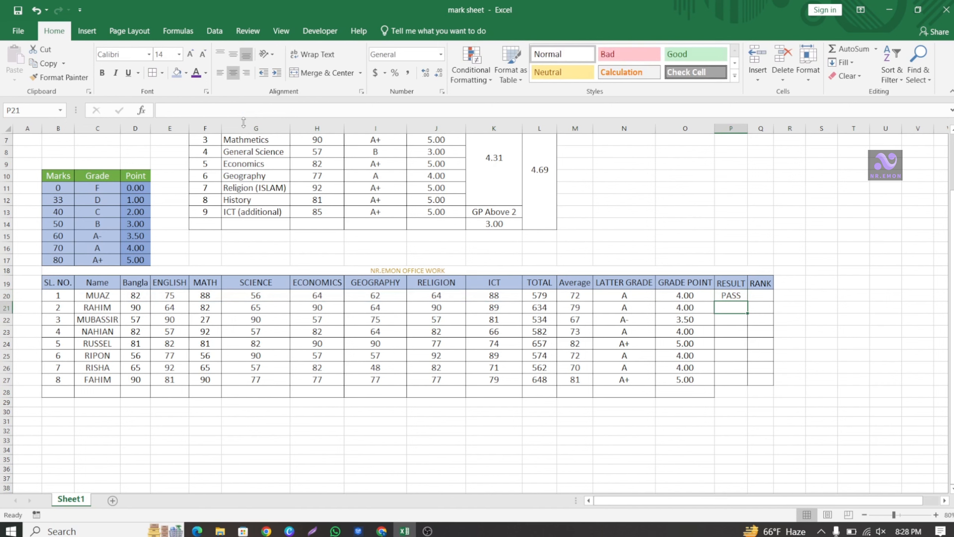
left_click(745, 296)
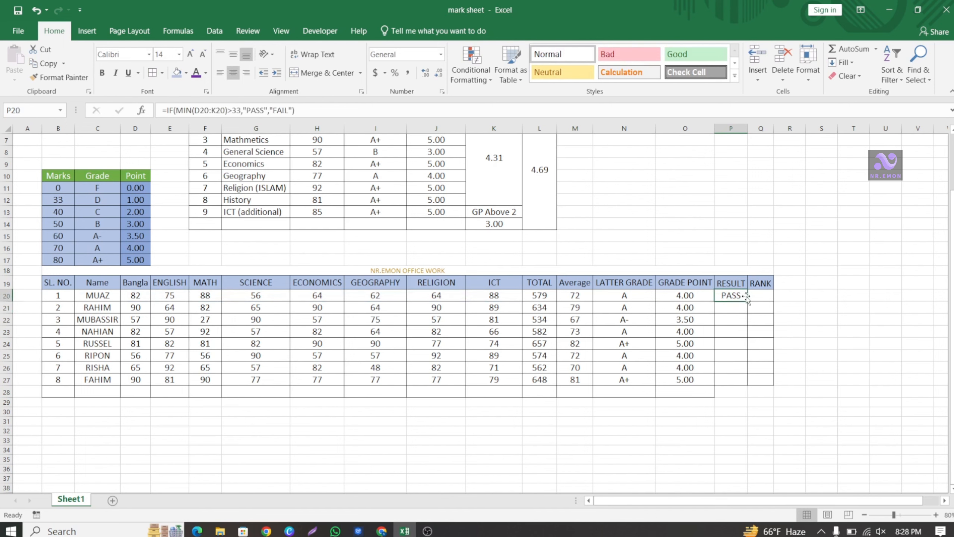
left_click_drag(747, 302, 752, 387)
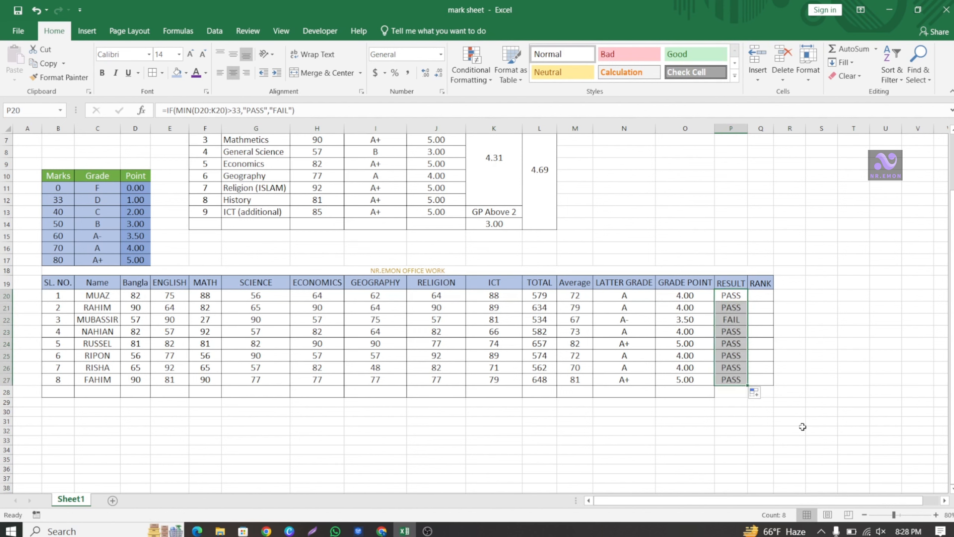
left_click(707, 441)
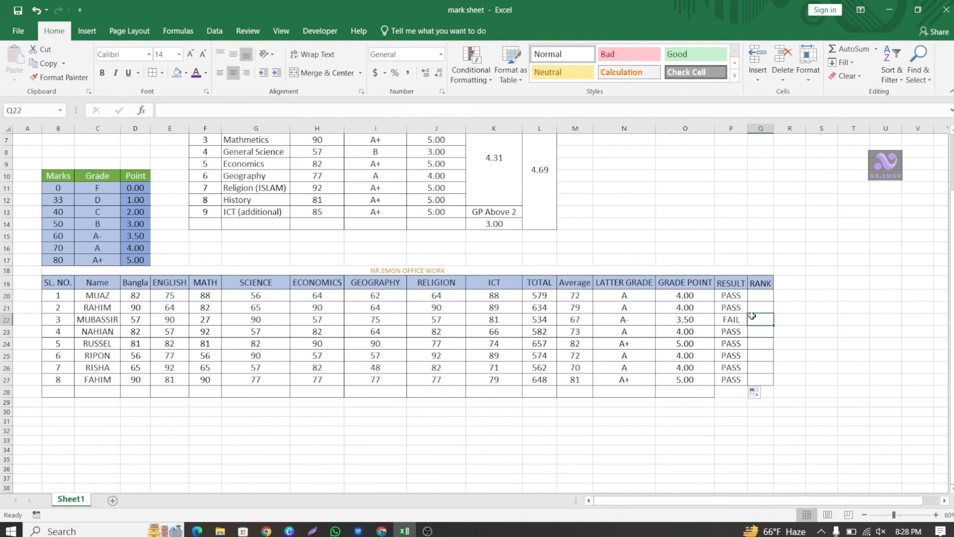
- Test the RESULT formula by setting the third student's MATH mark in F22 to 50 and back to 27
left_click(741, 320)
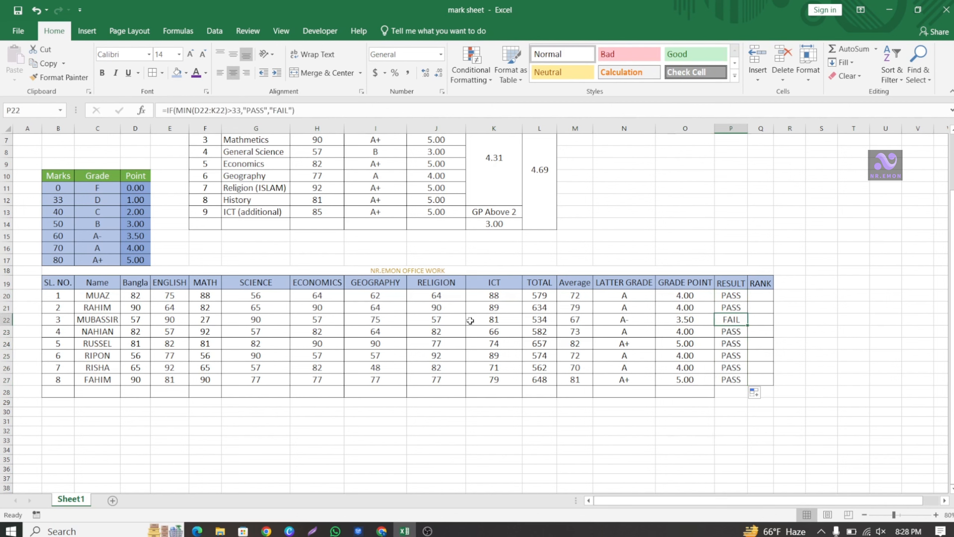
left_click(214, 319)
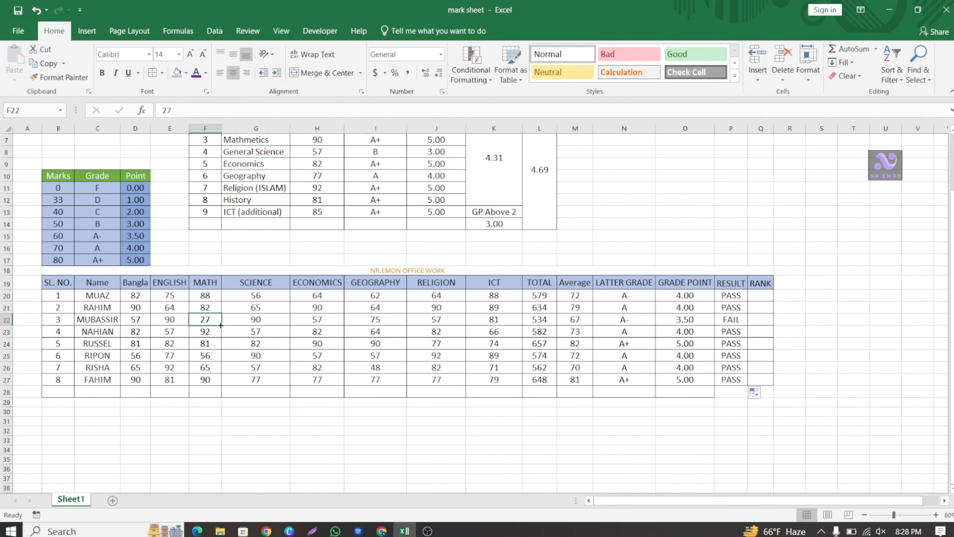
type("50")
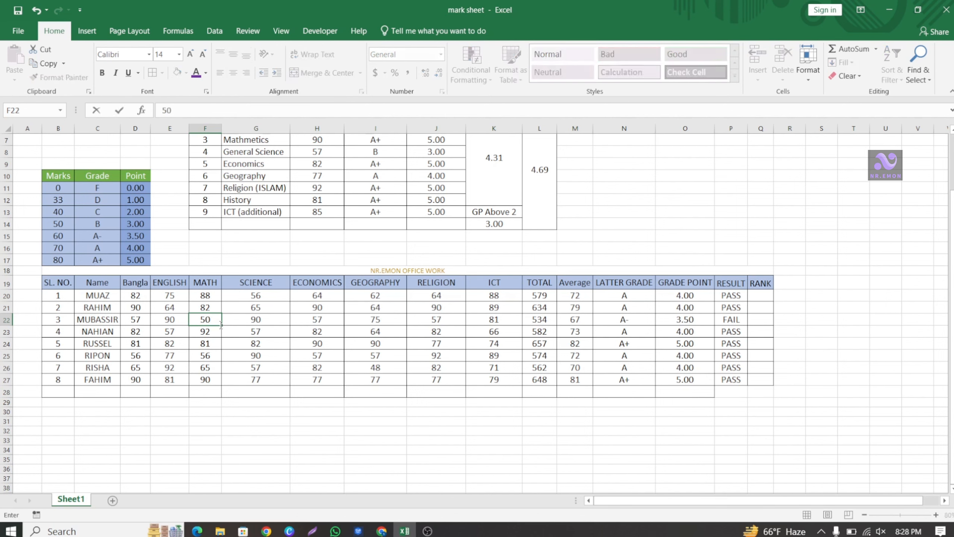
key("Return")
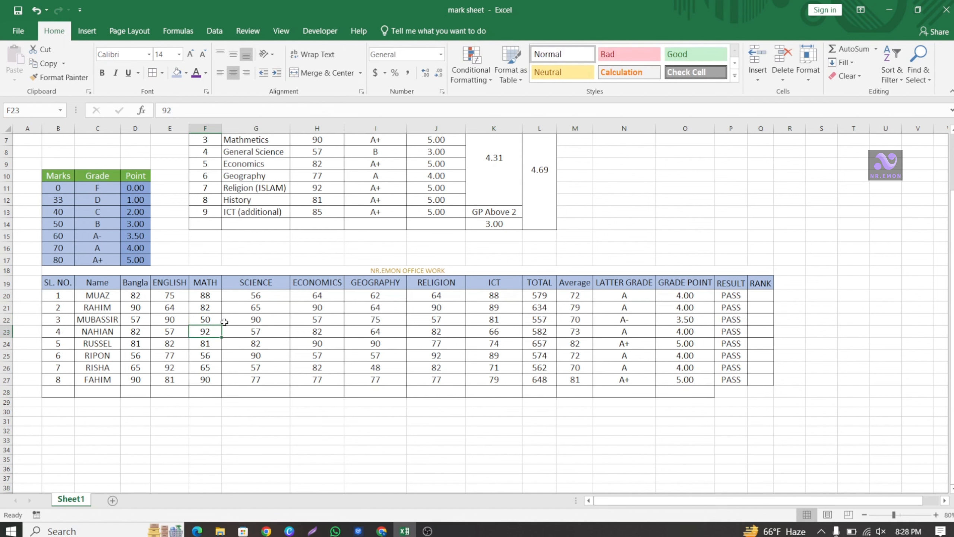
left_click(213, 318)
type("27")
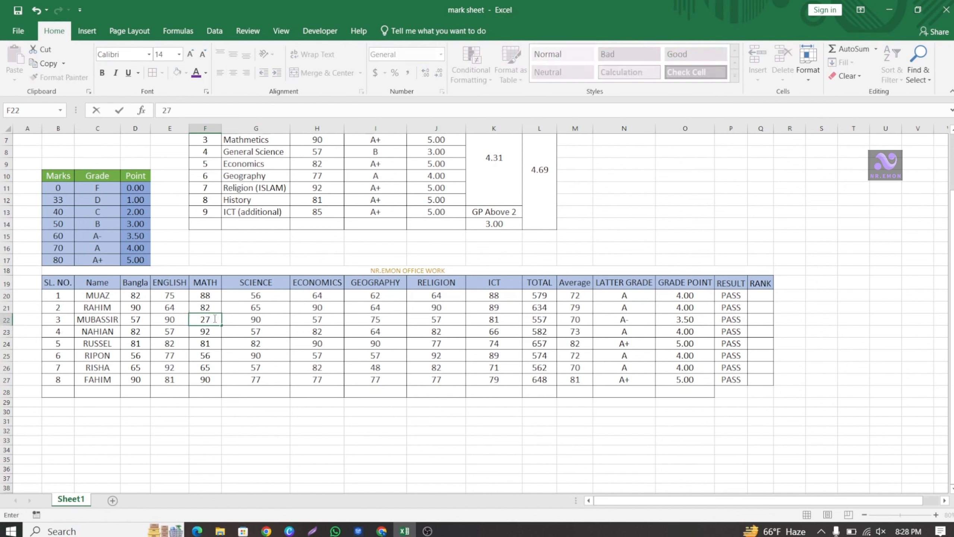
key("Return")
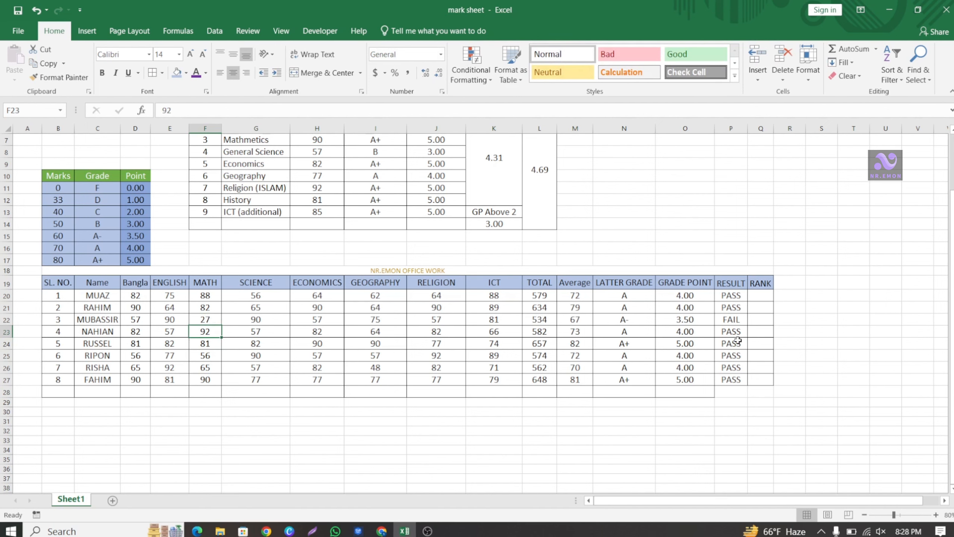
- Rank the first student's average in Q20 with =RANK(M20,$M$20:$M$27,0) and fill the formula down to Q27
left_click(761, 297)
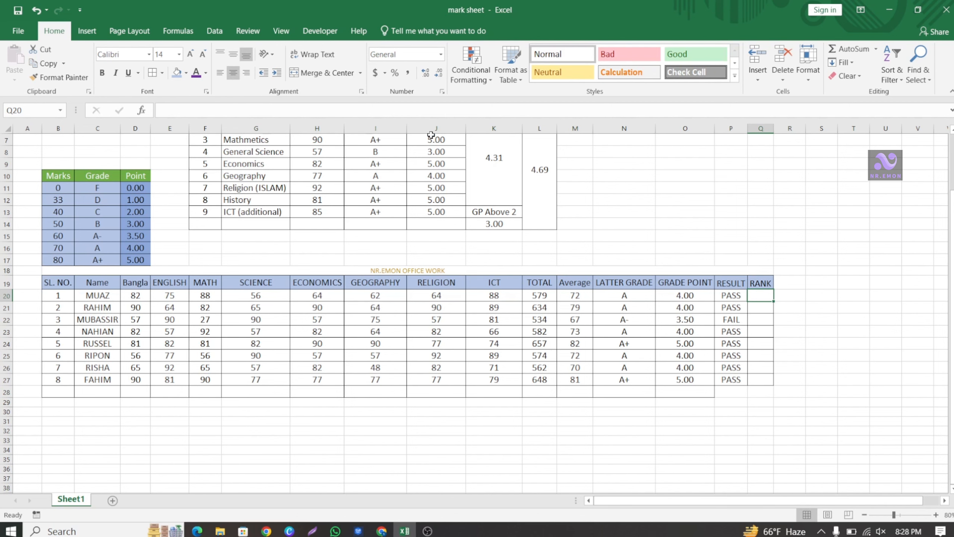
left_click(407, 111)
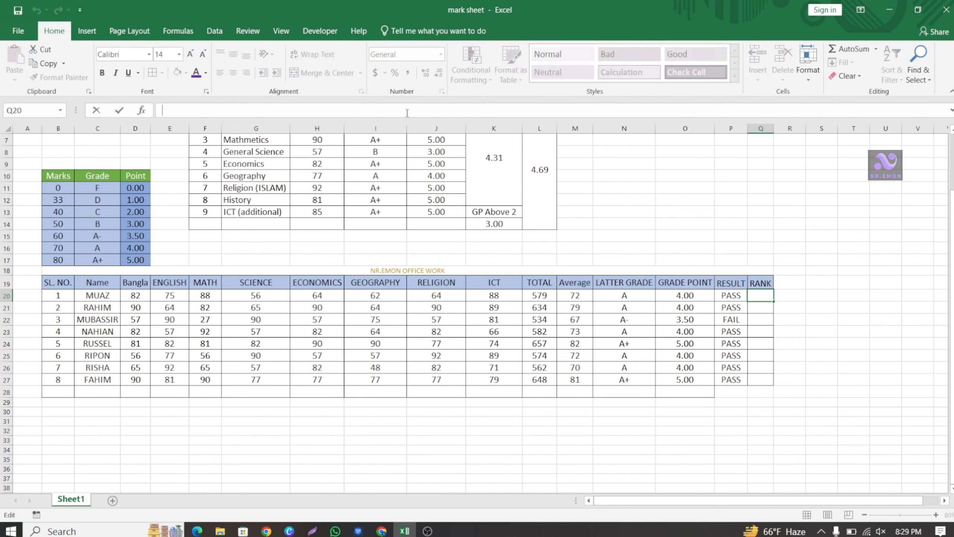
type("=rank")
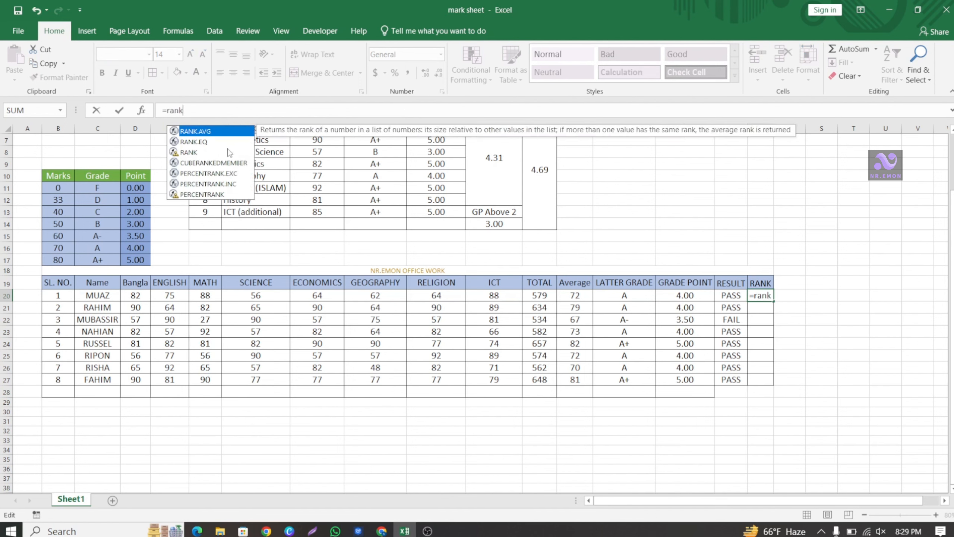
double_click(194, 152)
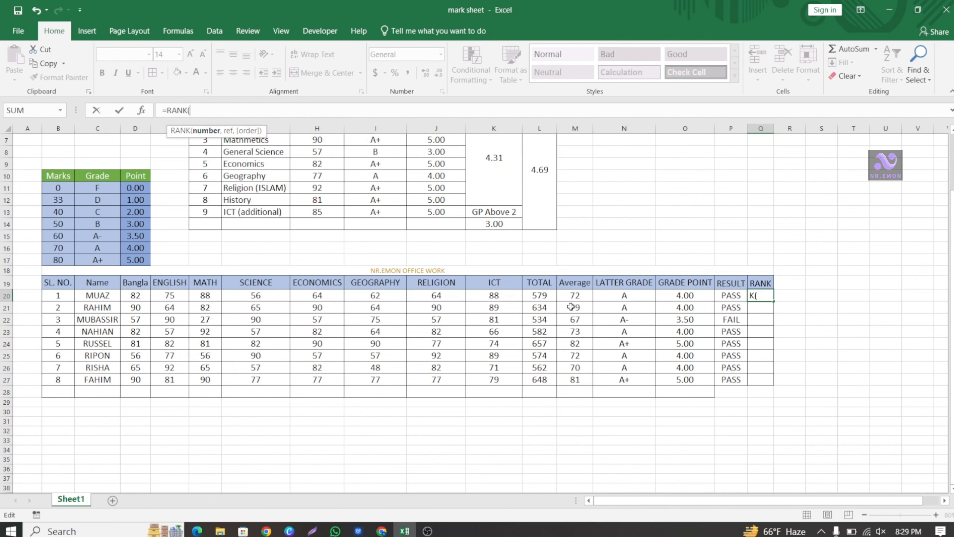
left_click(574, 295)
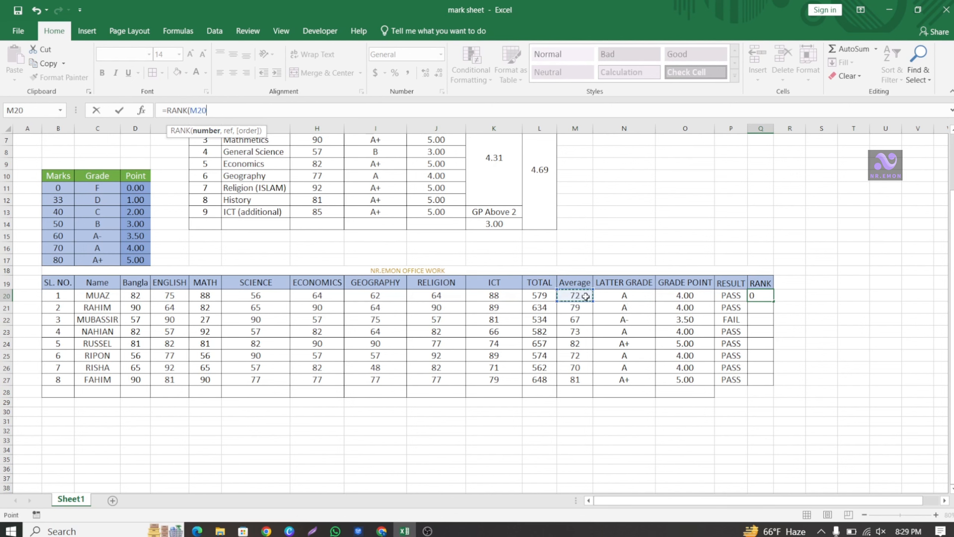
type(",")
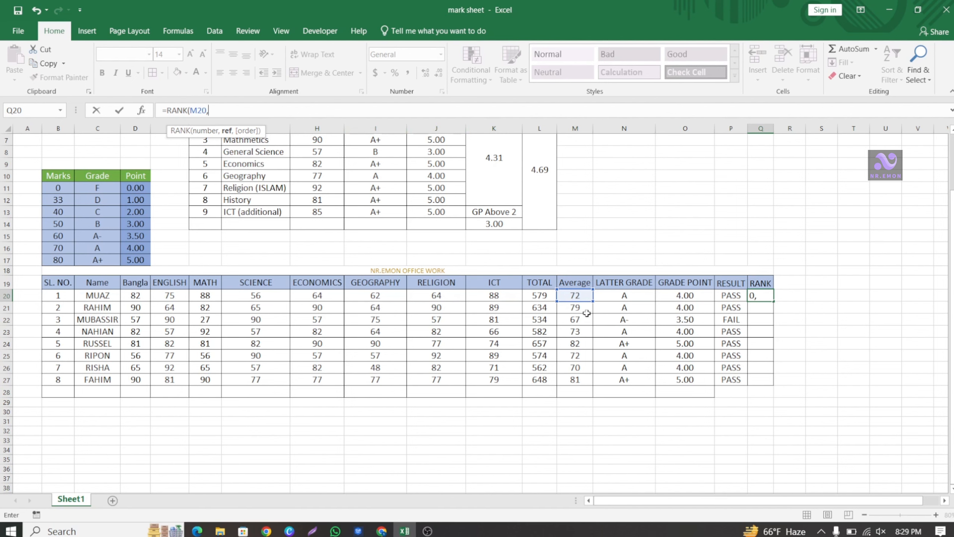
left_click_drag(578, 302, 573, 378)
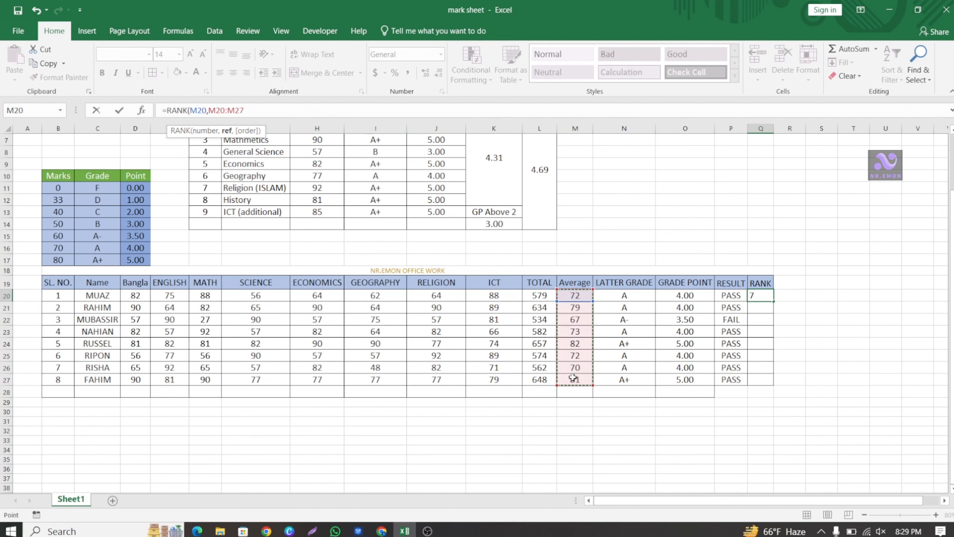
key("F4")
type(",")
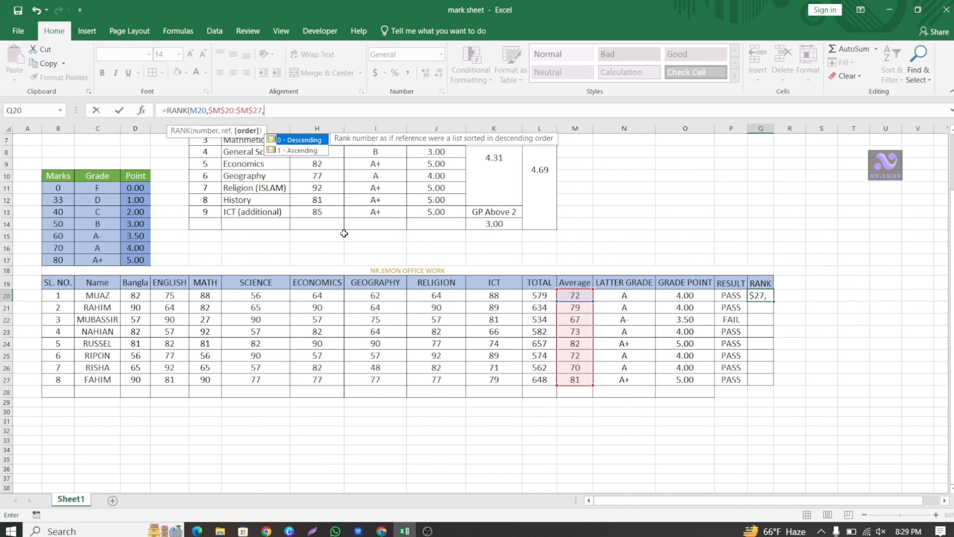
type("0)")
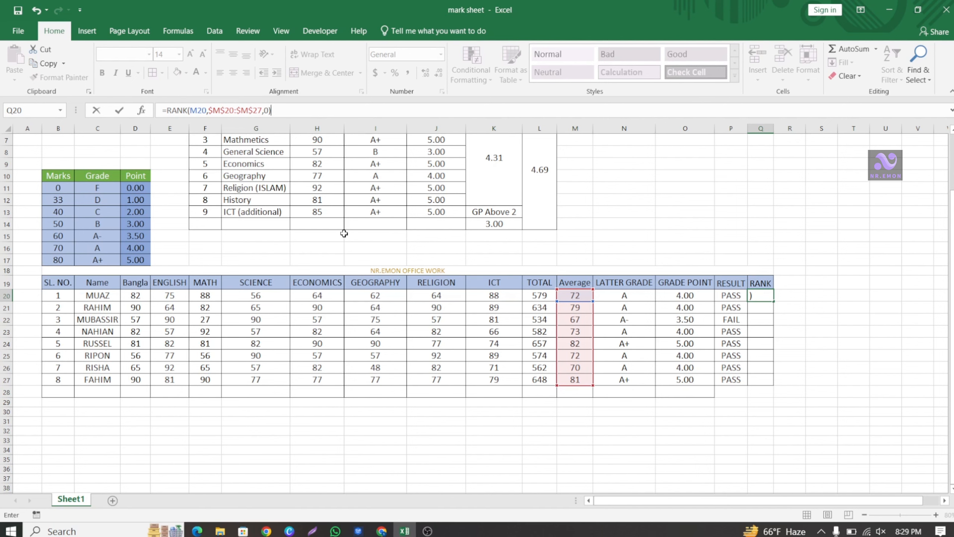
key("Return")
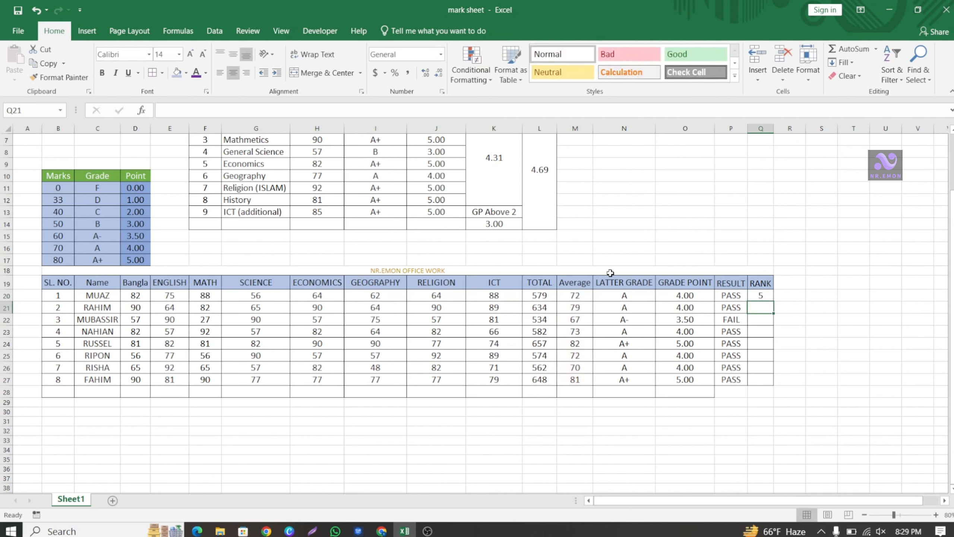
left_click(763, 295)
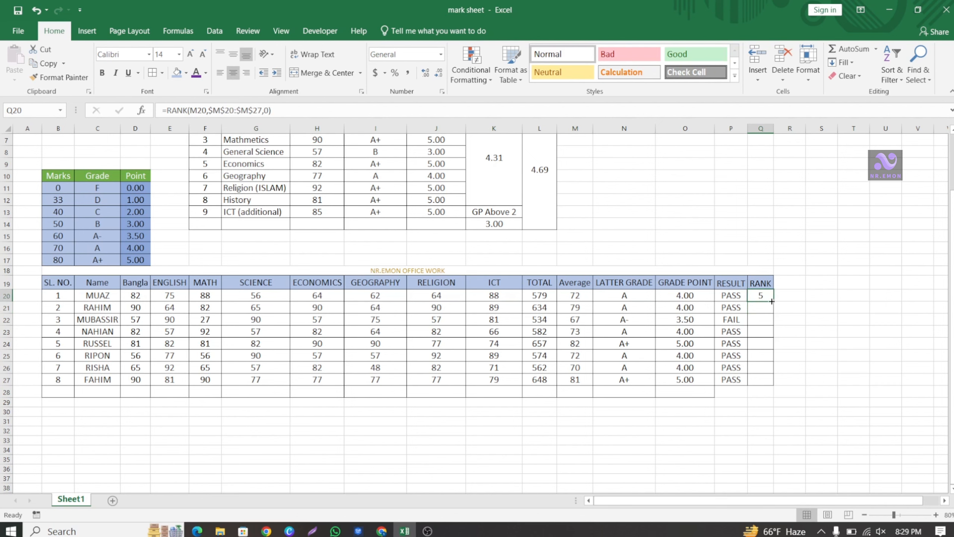
left_click_drag(771, 301, 775, 383)
left_click(829, 431)
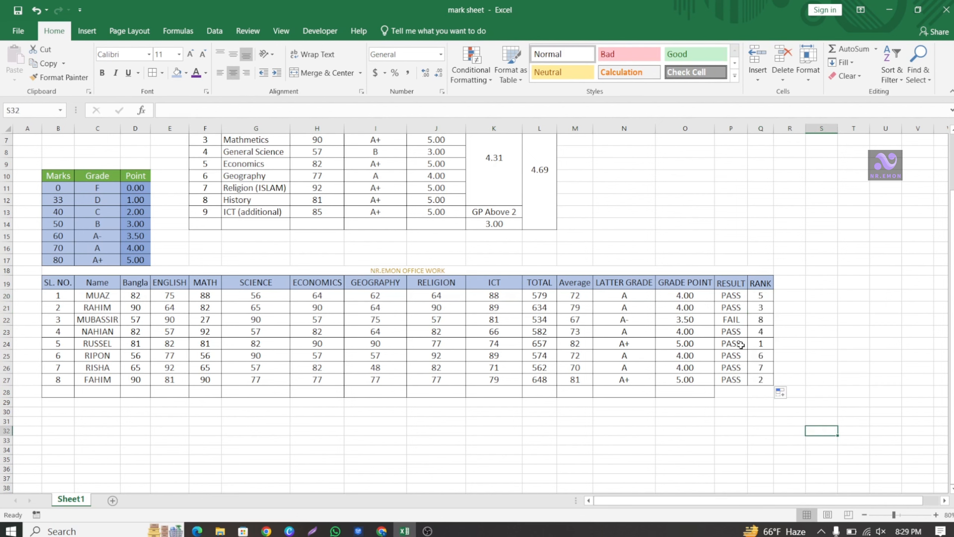
left_click(762, 343)
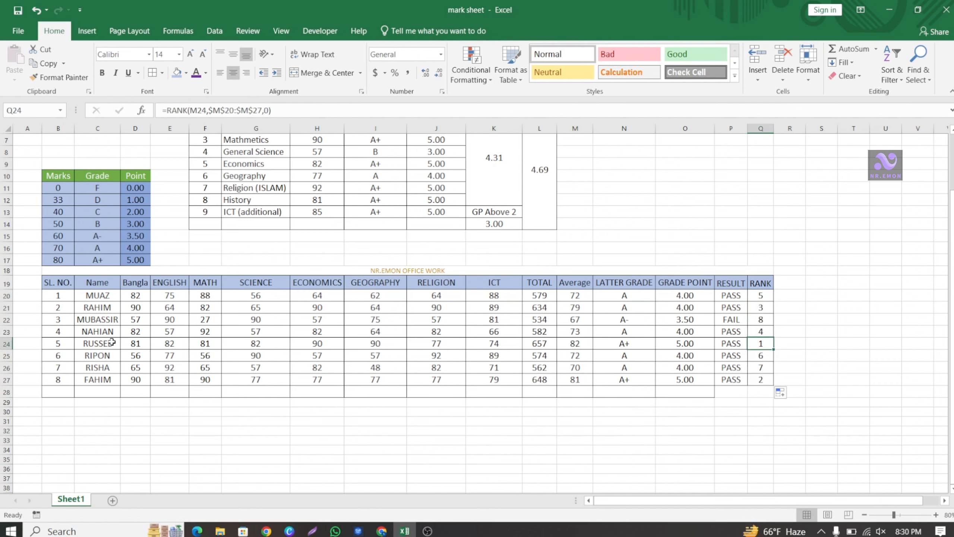
left_click(767, 382)
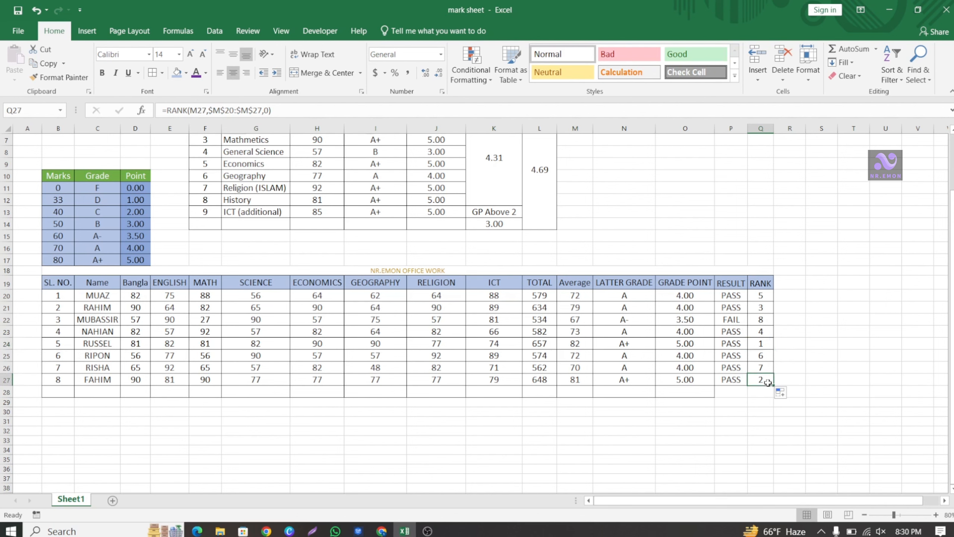
- Check the filled-down rank formulas of several students in the RANK column, including Q20, Q21, Q23 and Q25
left_click(758, 308)
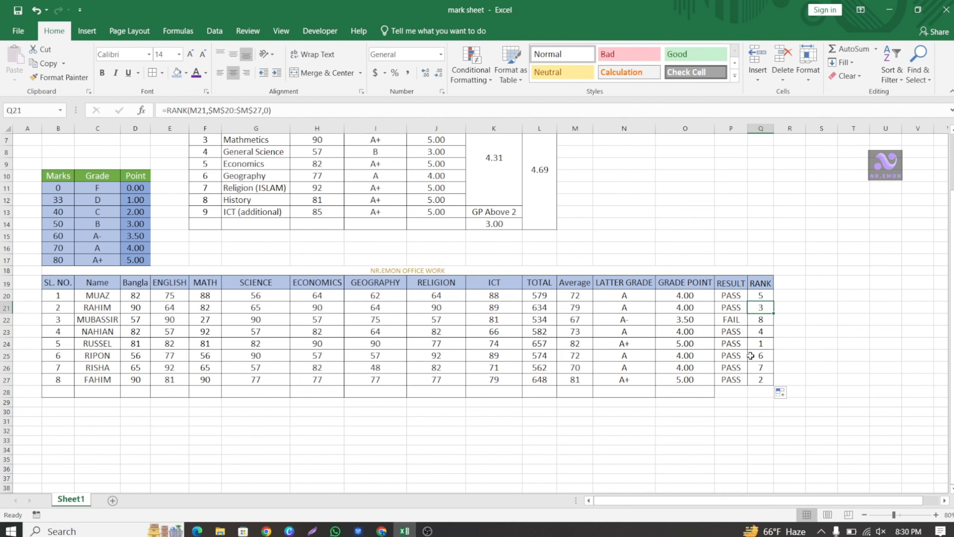
left_click(760, 334)
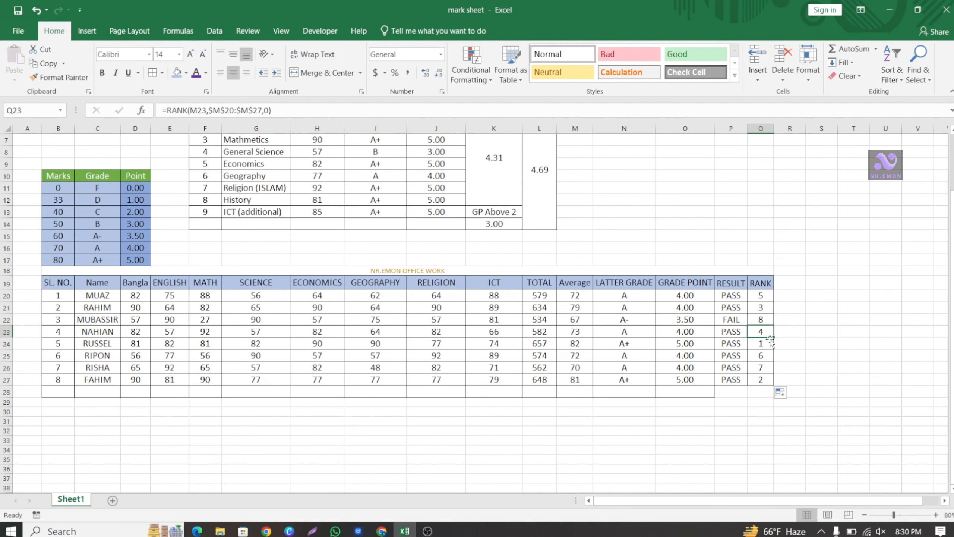
left_click(761, 296)
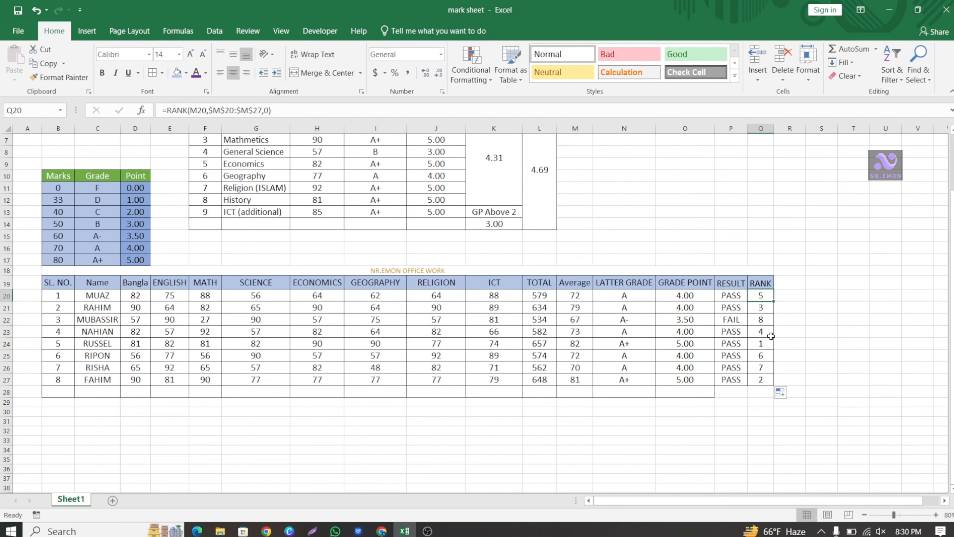
left_click(764, 355)
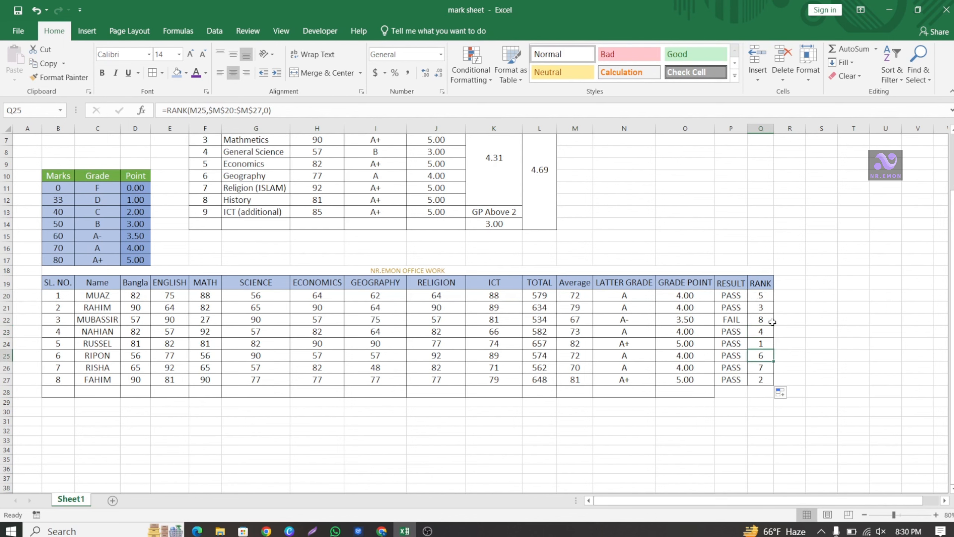
left_click(844, 403)
left_click(636, 433)
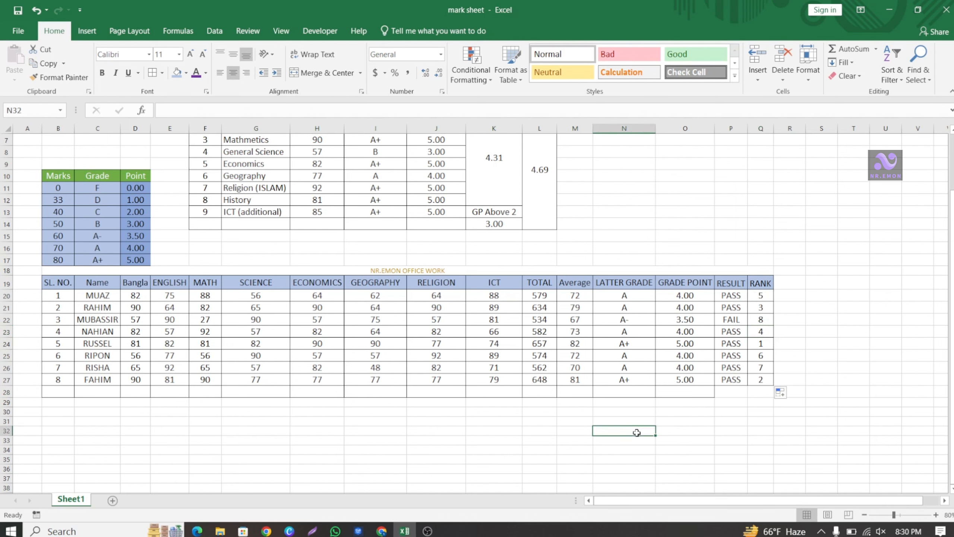
scroll(636, 433, "up", 2)
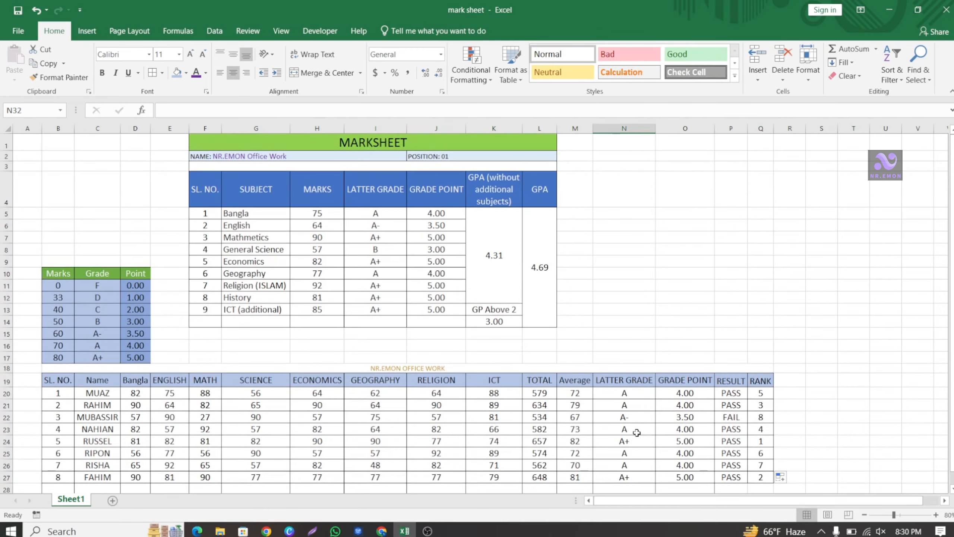
scroll(636, 433, "down", 2)
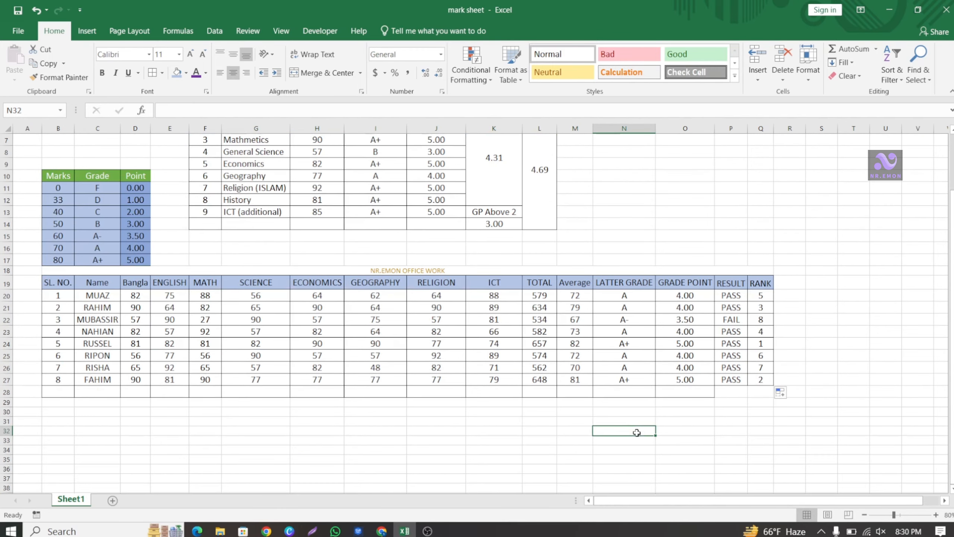
scroll(637, 433, "up", 1)
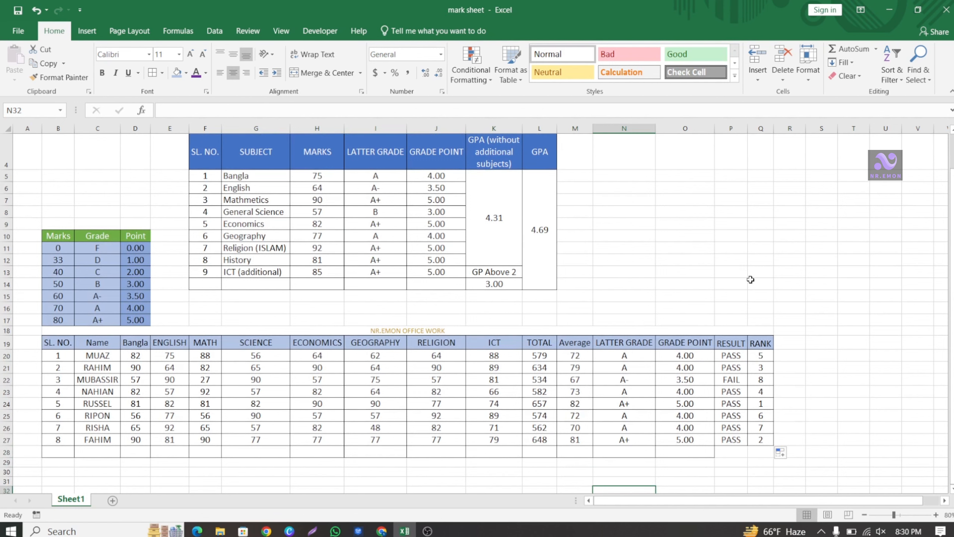
left_click(614, 310)
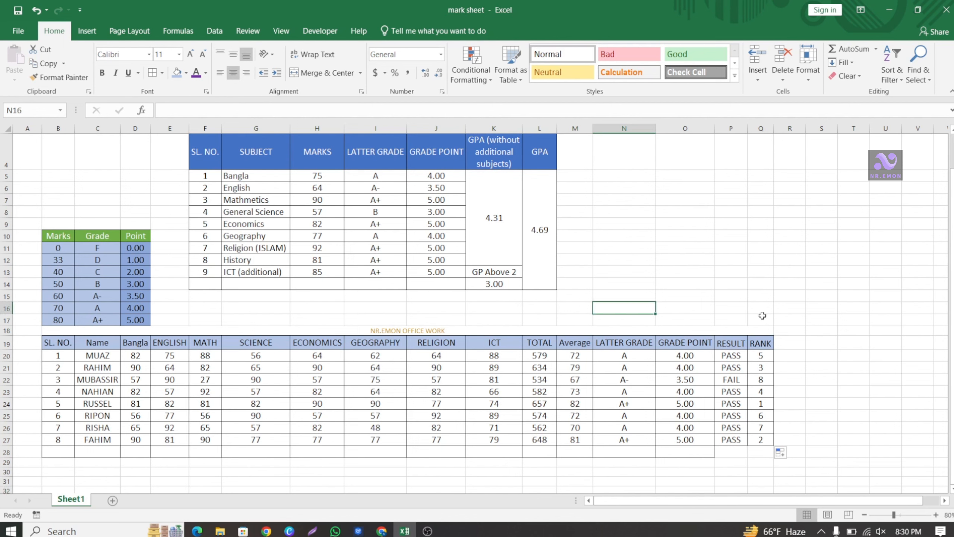
left_click(496, 312)
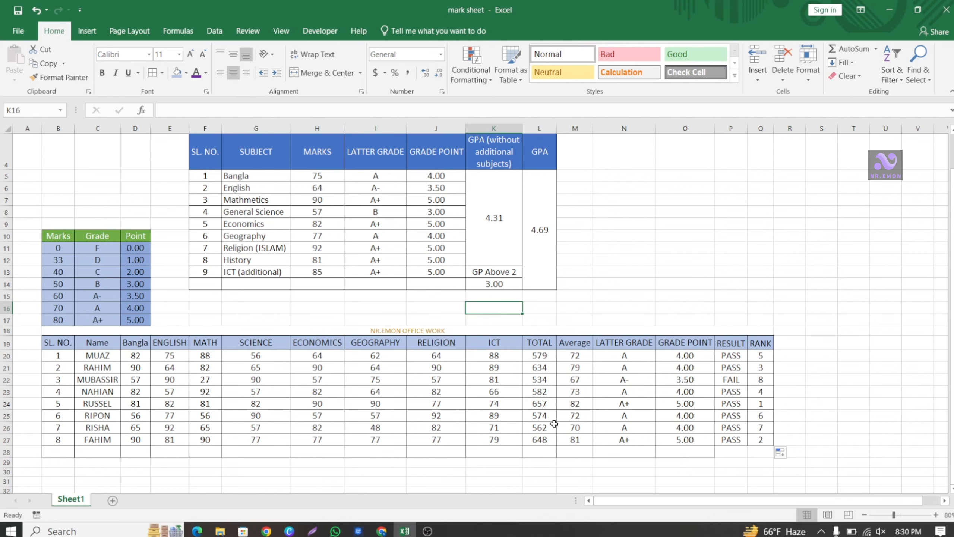
left_click(631, 313)
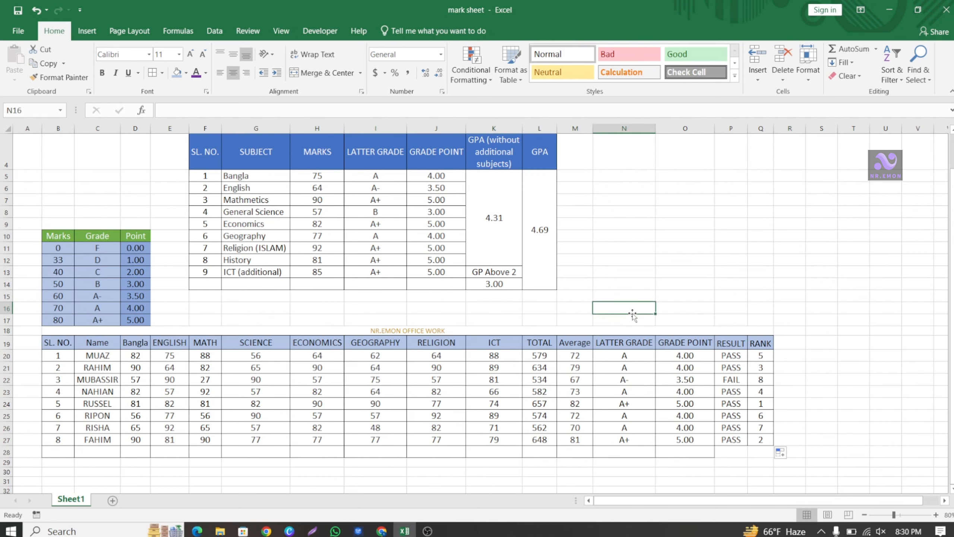
scroll(632, 313, "up", 1)
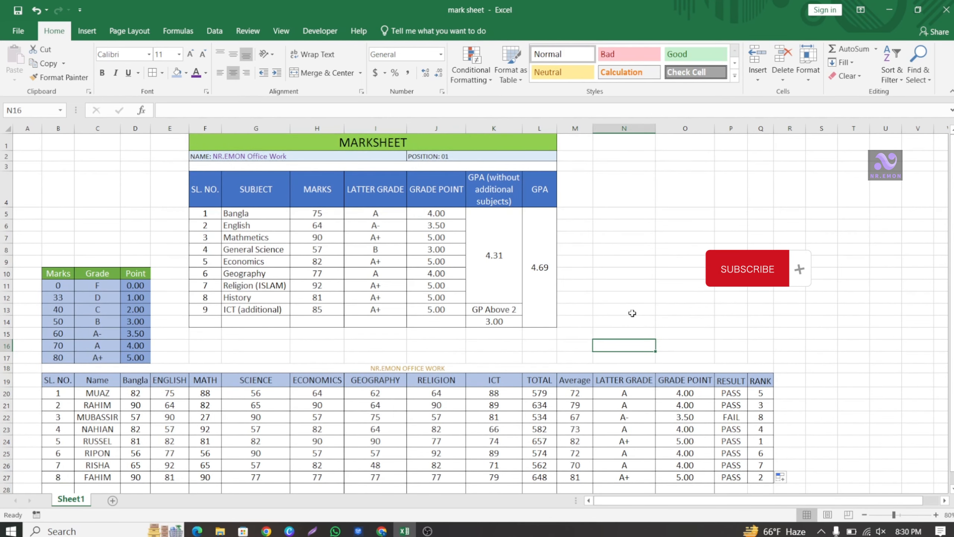
scroll(632, 313, "down", 2)
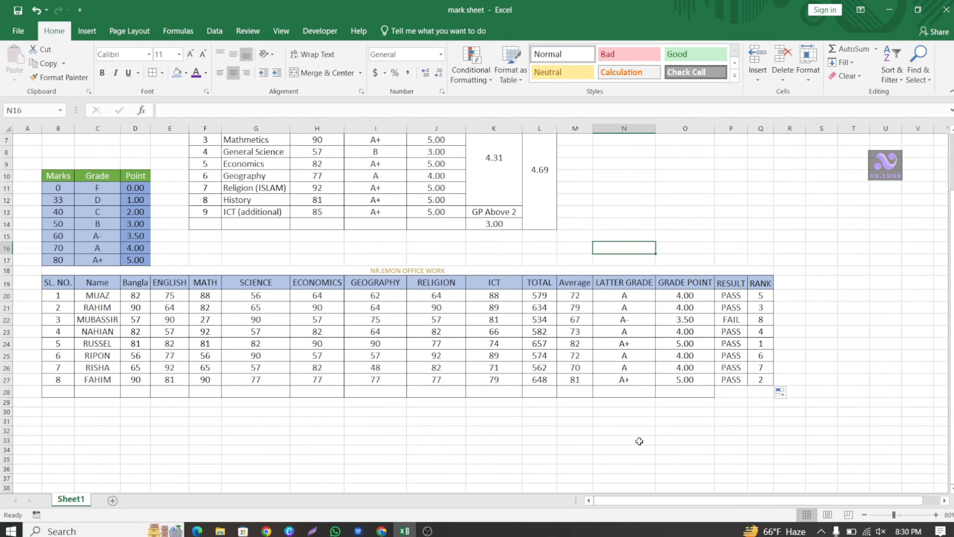
scroll(638, 441, "up", 1)
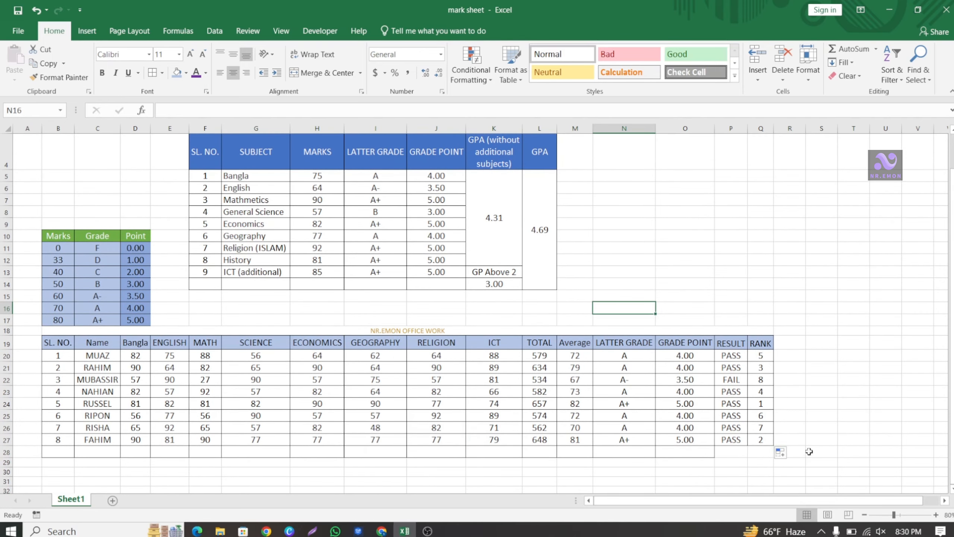
scroll(820, 448, "up", 1)
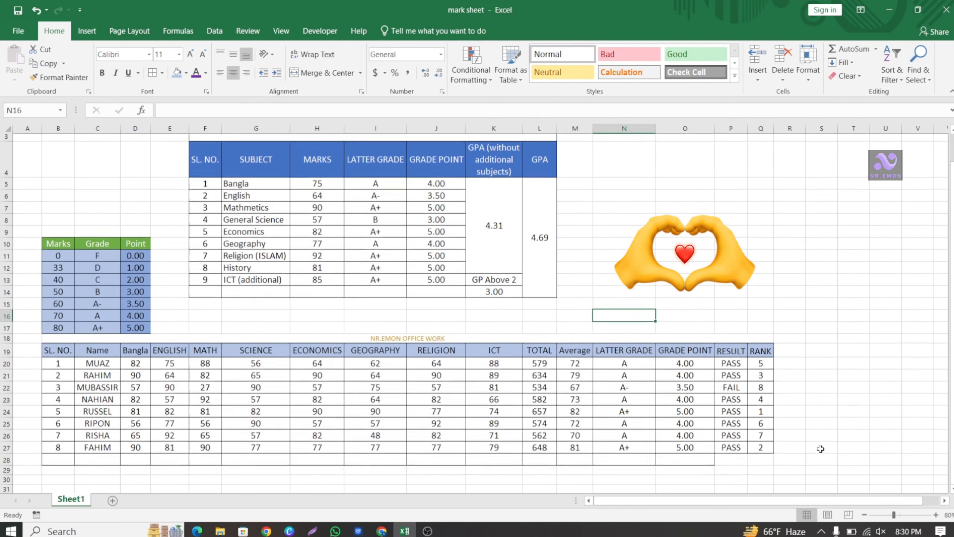
scroll(821, 448, "up", 1)
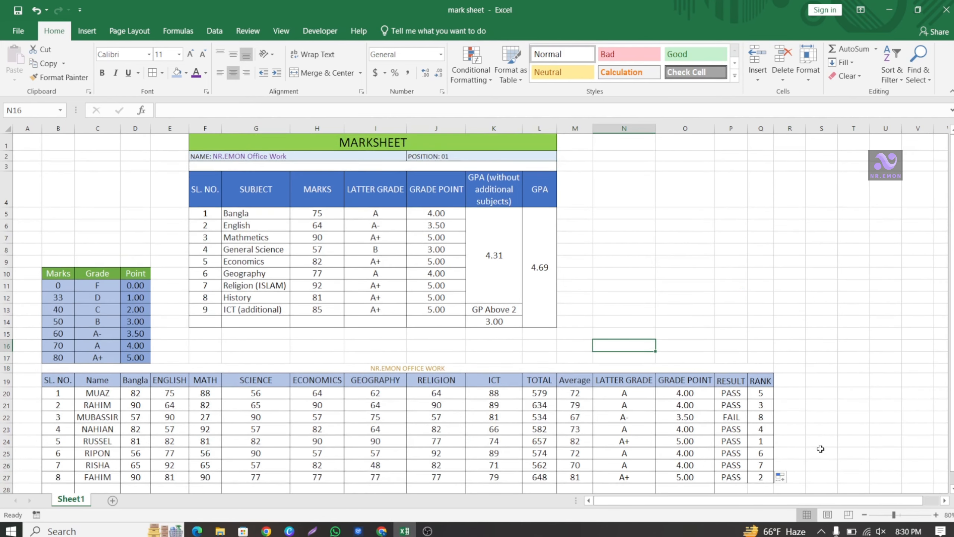